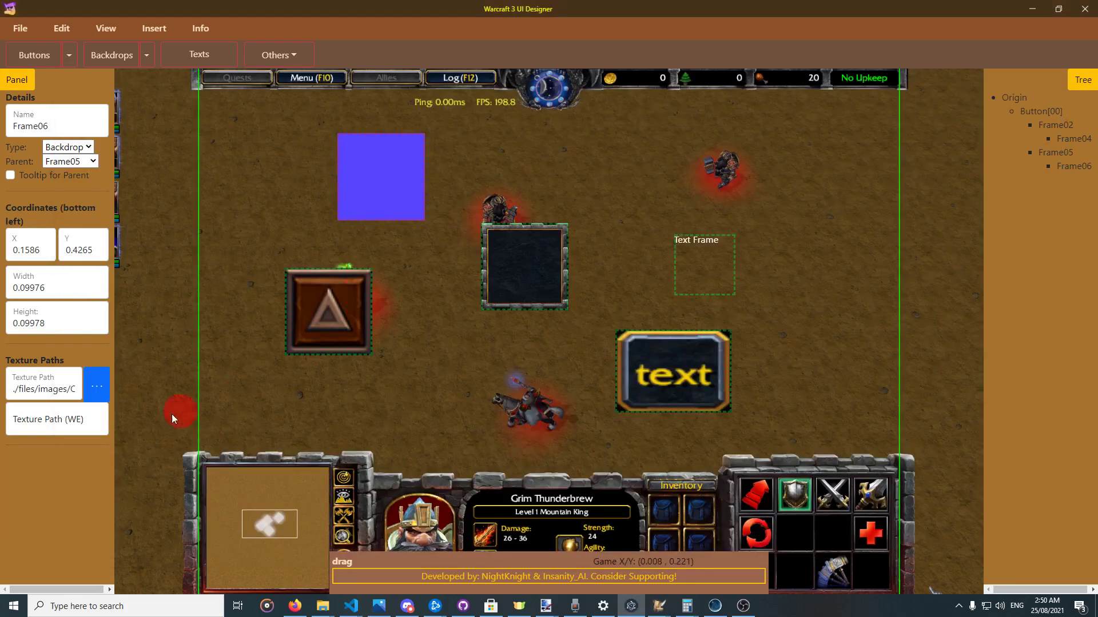
Paste text\Tooltip.blp into backdrop Frame06's WE texture path
text(text\Tooltip.blp)
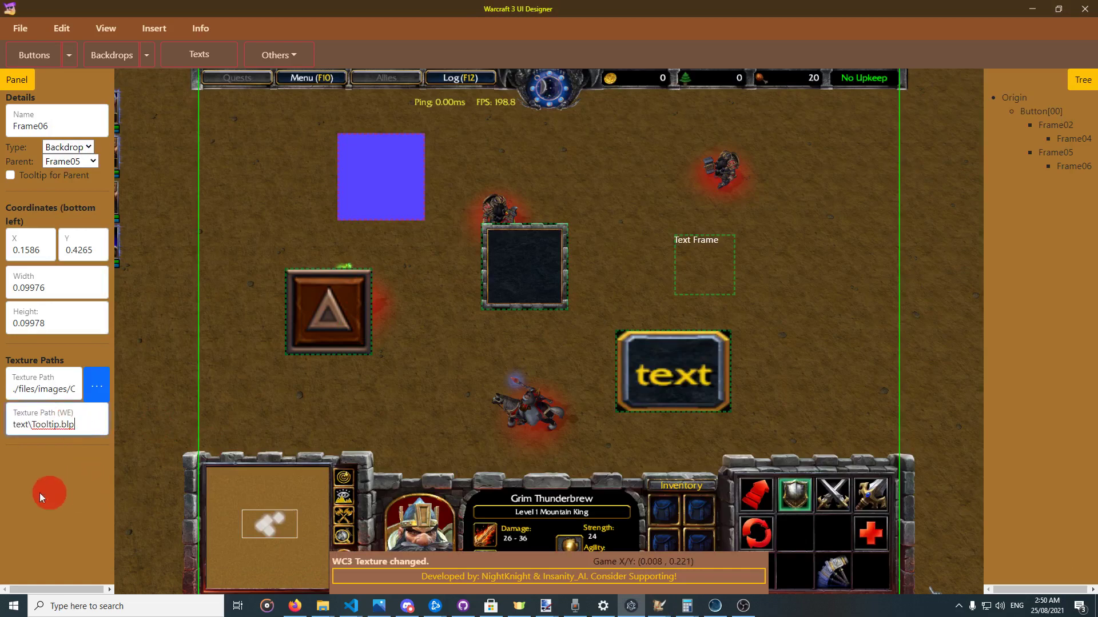
Add a '/' to the backdrop's Texture Path (WE) field
click(31, 430)
click(248, 516)
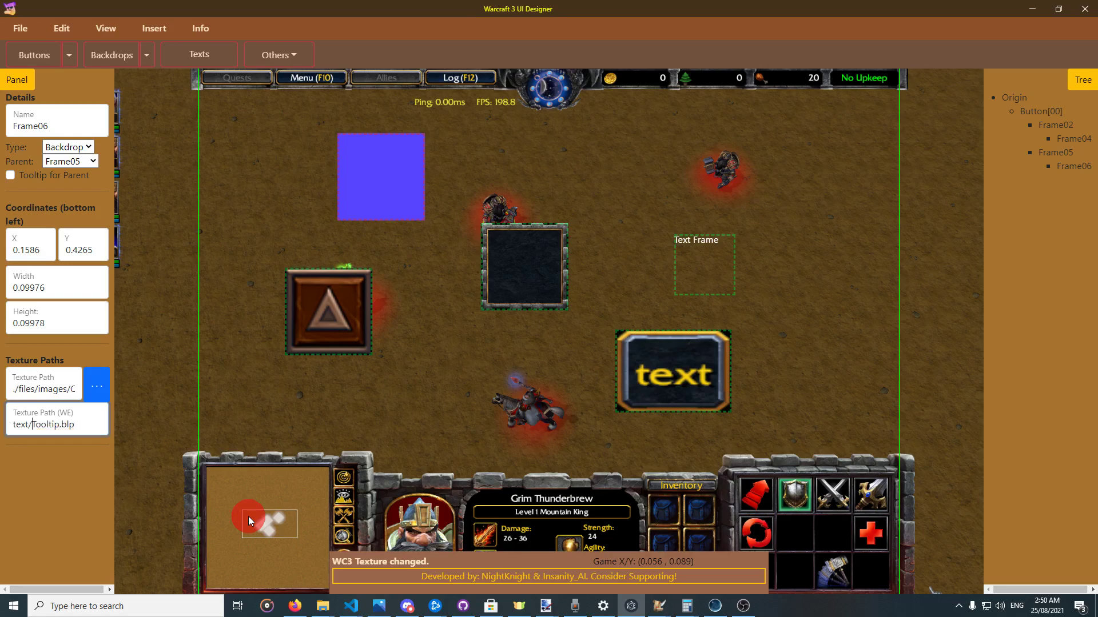
text(/)
Delete the purple square and the triangle button
right_click(399, 192)
click(410, 198)
right_click(354, 319)
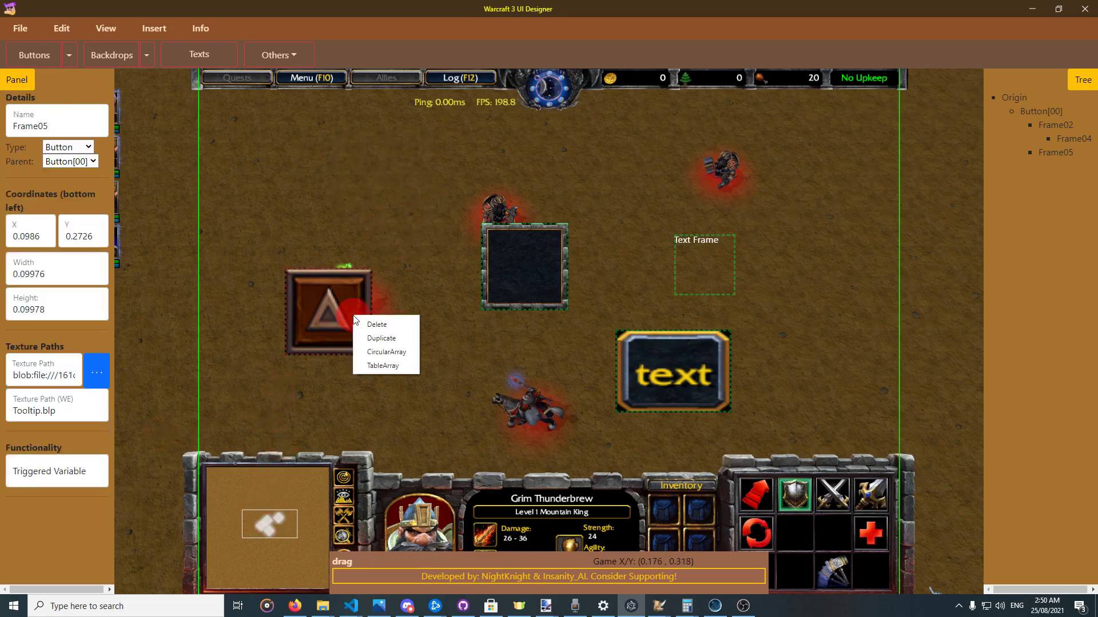
click(376, 324)
Add a Script Dialog Button and a Browser Button side by side
click(68, 58)
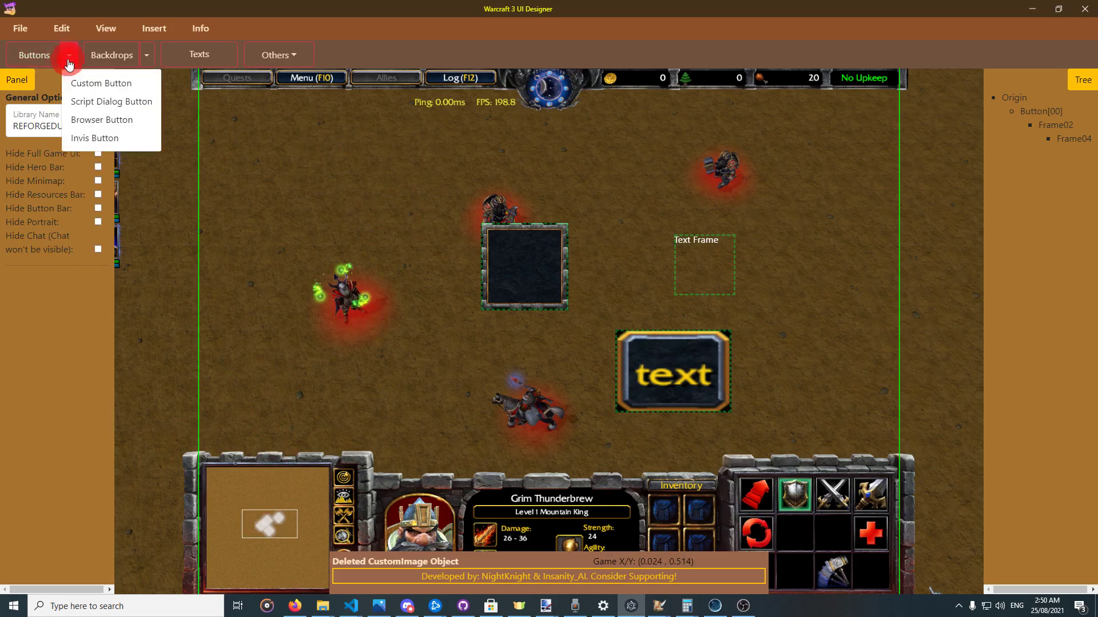
click(143, 103)
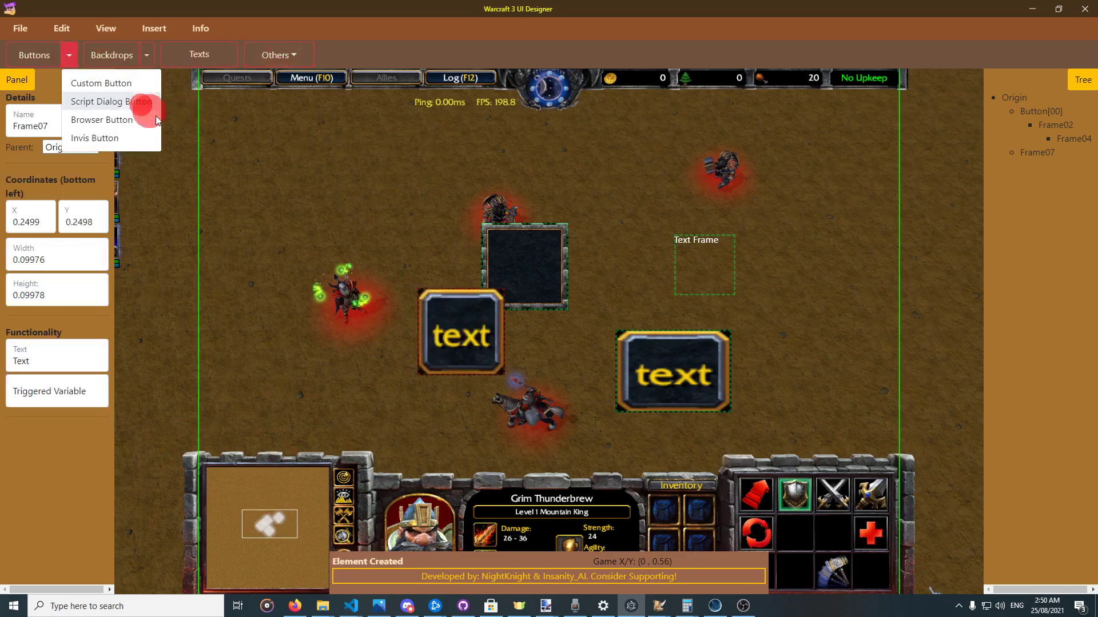
drag(466, 329, 327, 248)
click(69, 55)
click(104, 117)
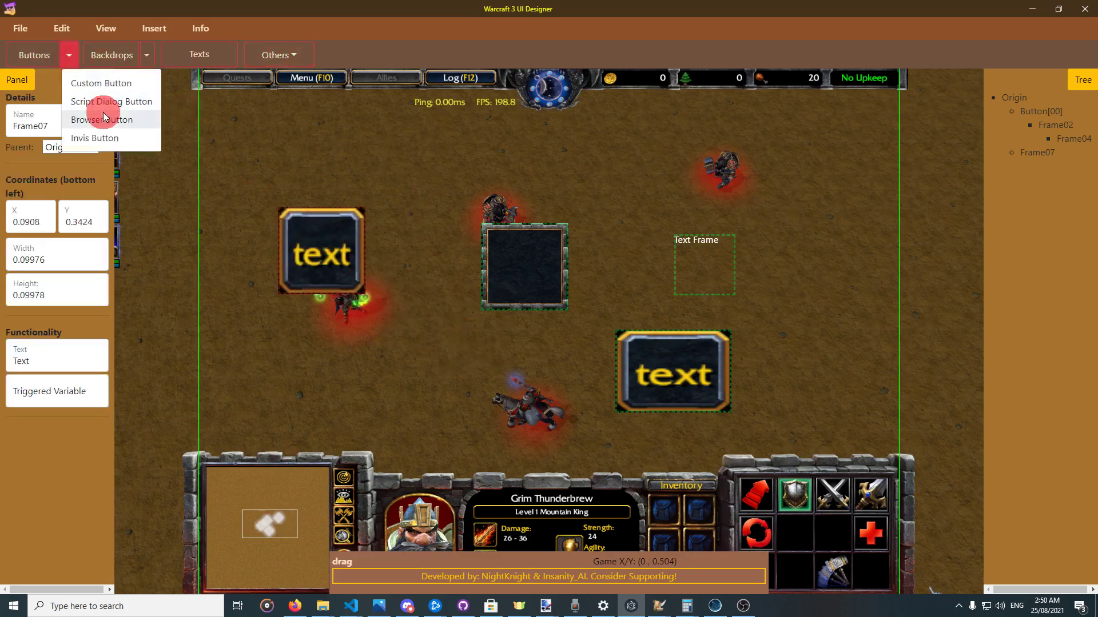
drag(466, 329, 423, 258)
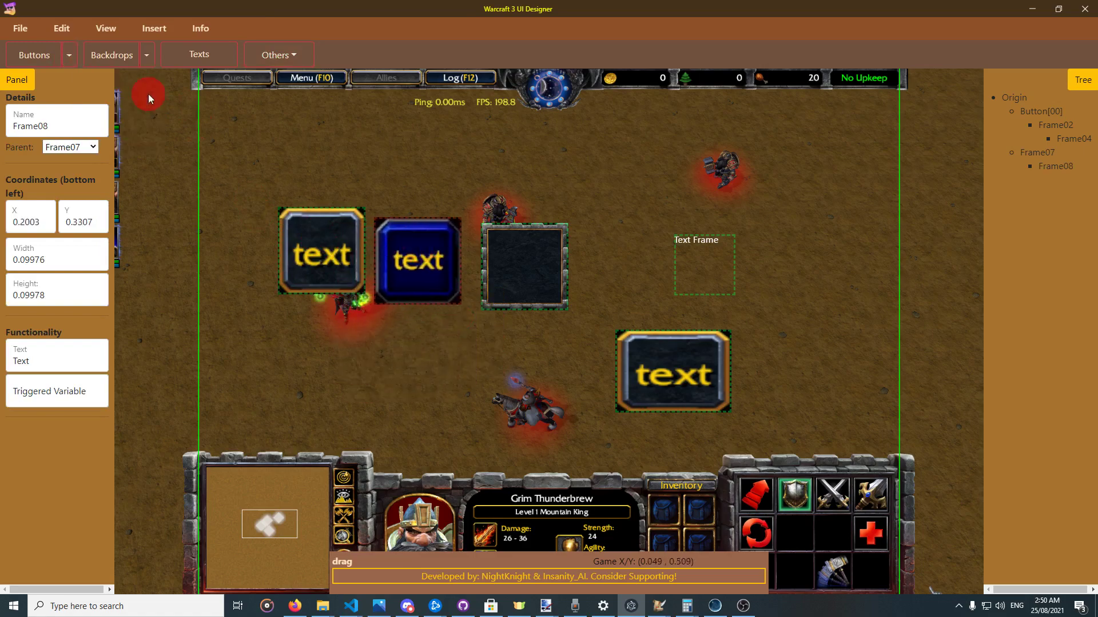
Move the dark backdrop upper right, nudge the first button down, and relabel it 'ddddddd'
drag(498, 266, 671, 203)
drag(294, 247, 293, 257)
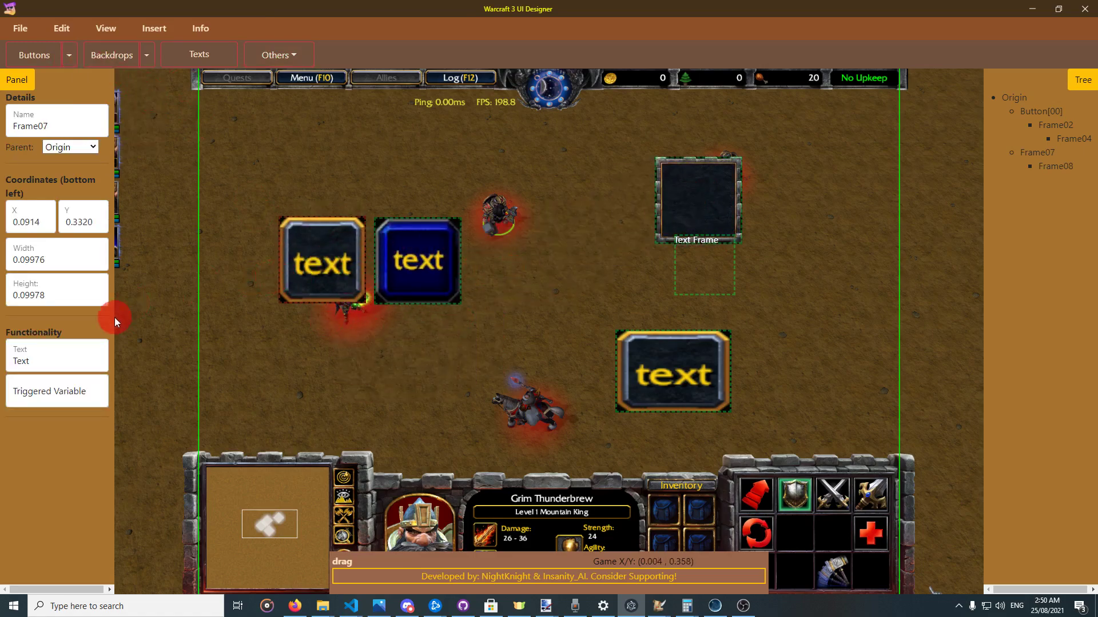
click(55, 363)
text(dddddddd)
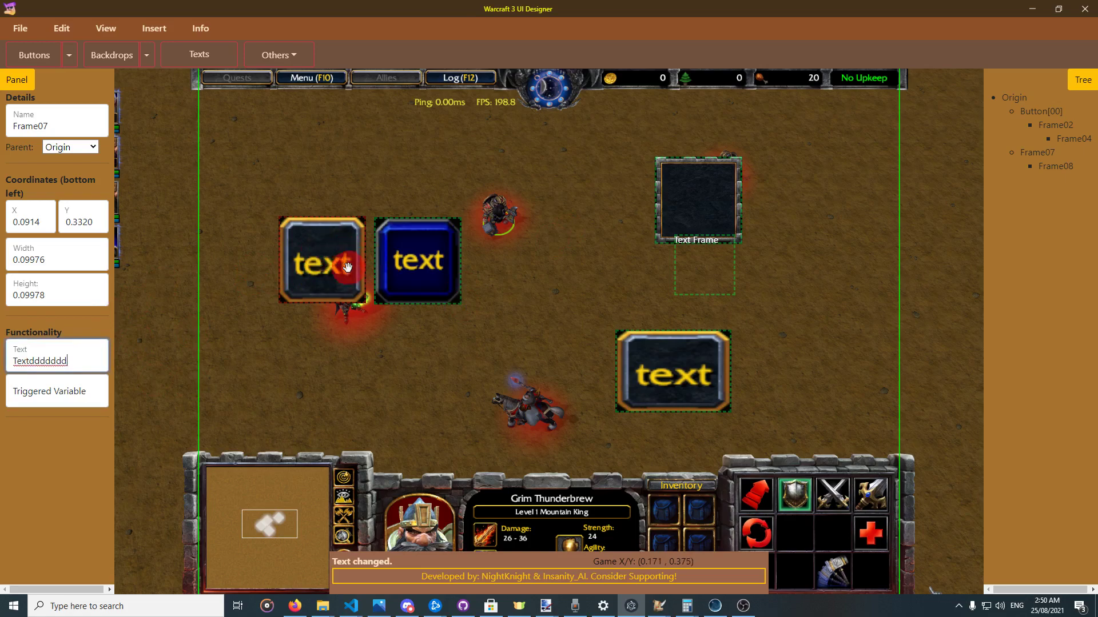
click(76, 57)
Add an Invis Button and position it with the empty text frame mid-canvas
click(102, 138)
mouse_move(466, 323)
mouse_down()
mouse_move(387, 360)
mouse_move(465, 367)
mouse_move(471, 383)
mouse_move(403, 385)
mouse_up()
drag(710, 268, 348, 399)
drag(492, 361, 507, 322)
drag(379, 382, 302, 392)
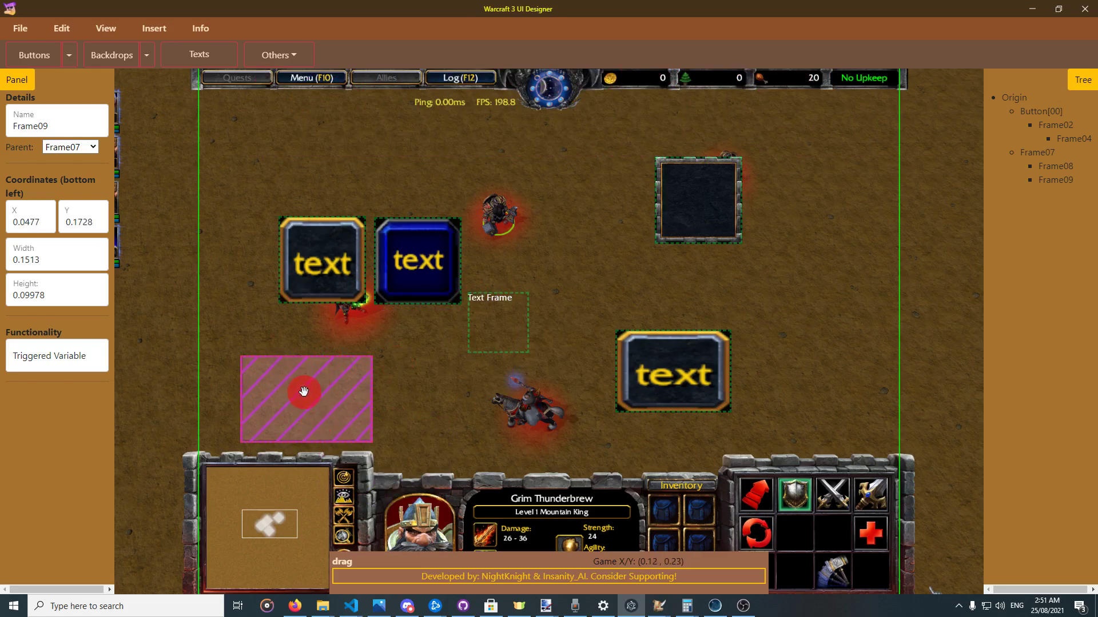
drag(303, 391, 318, 404)
drag(482, 338, 458, 353)
Move the invisible button over the backdrop and back, then delete it
click(315, 396)
drag(314, 396, 702, 186)
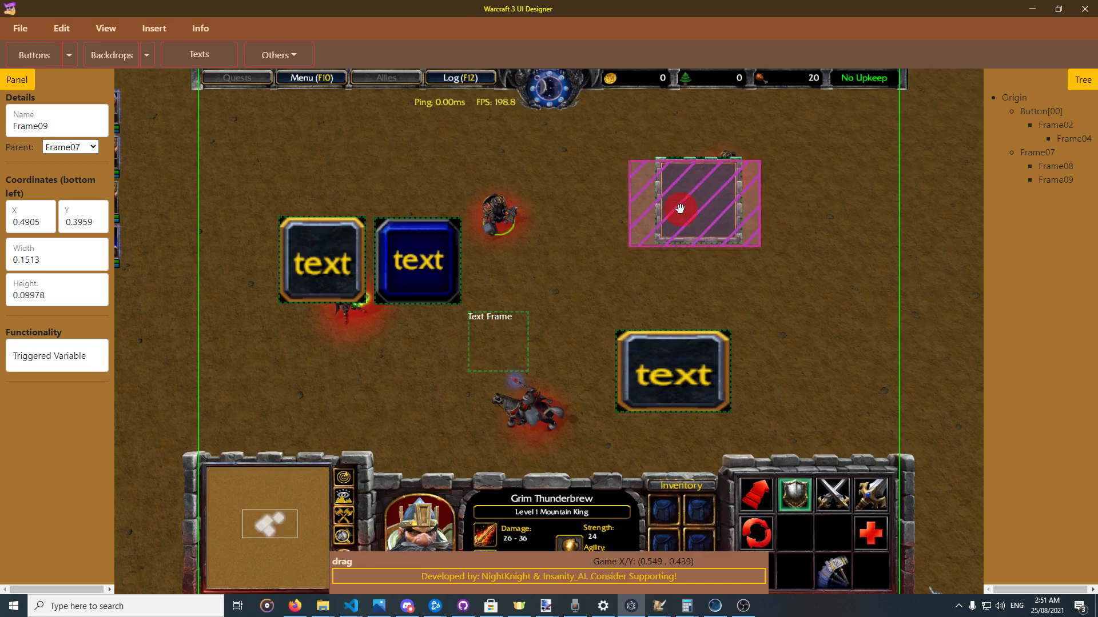
drag(708, 192, 400, 345)
right_click(428, 350)
click(447, 357)
click(146, 55)
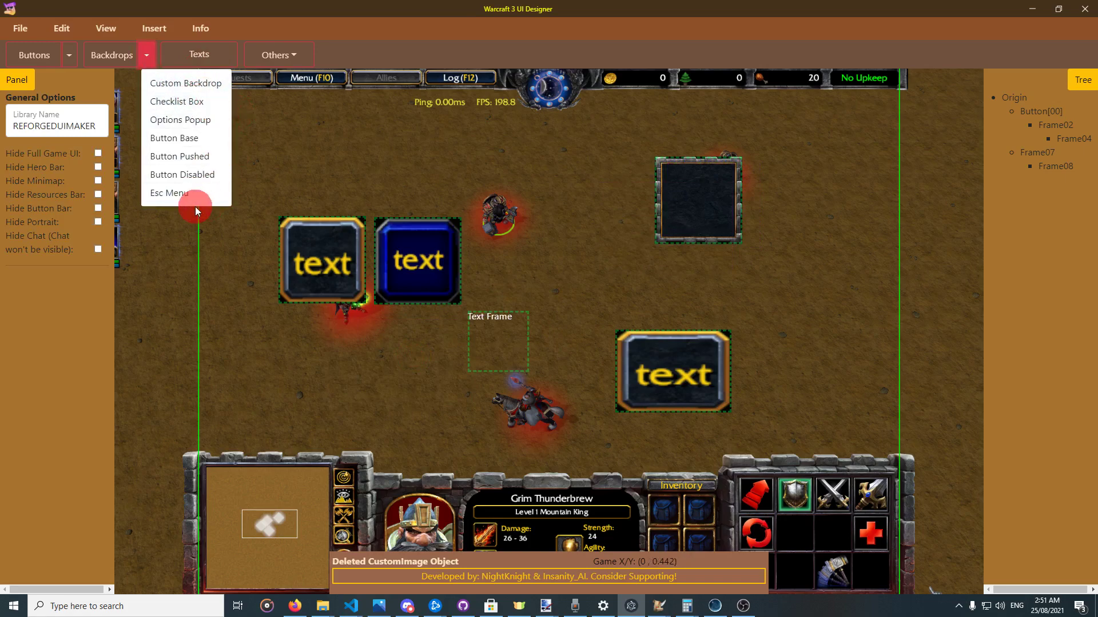
Add a Button Pushed backdrop and move it to the lower left
click(203, 156)
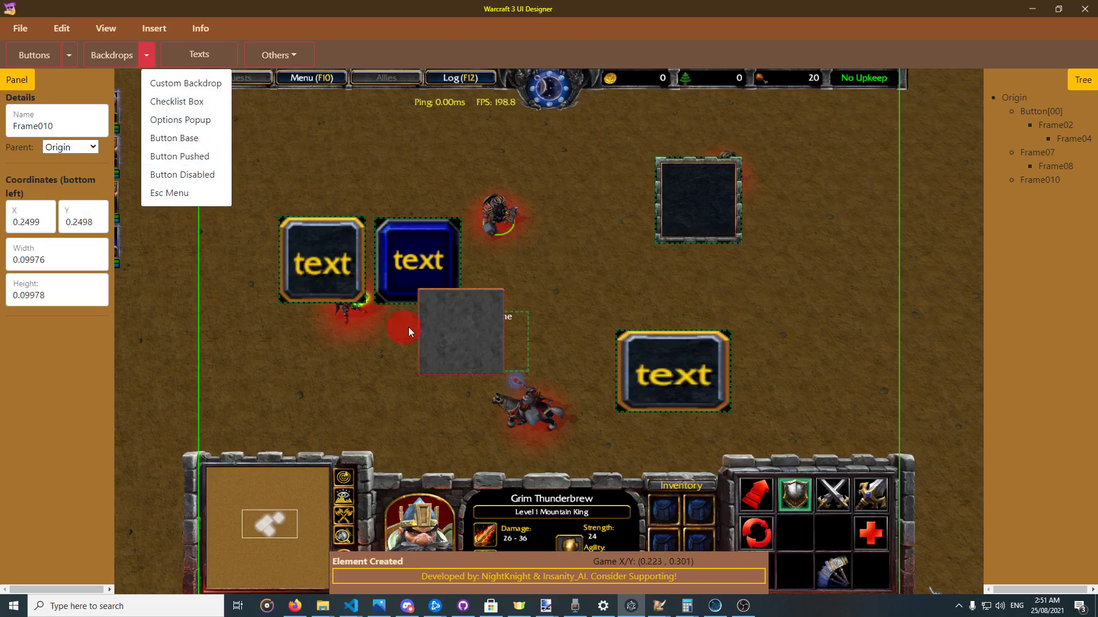
click(360, 359)
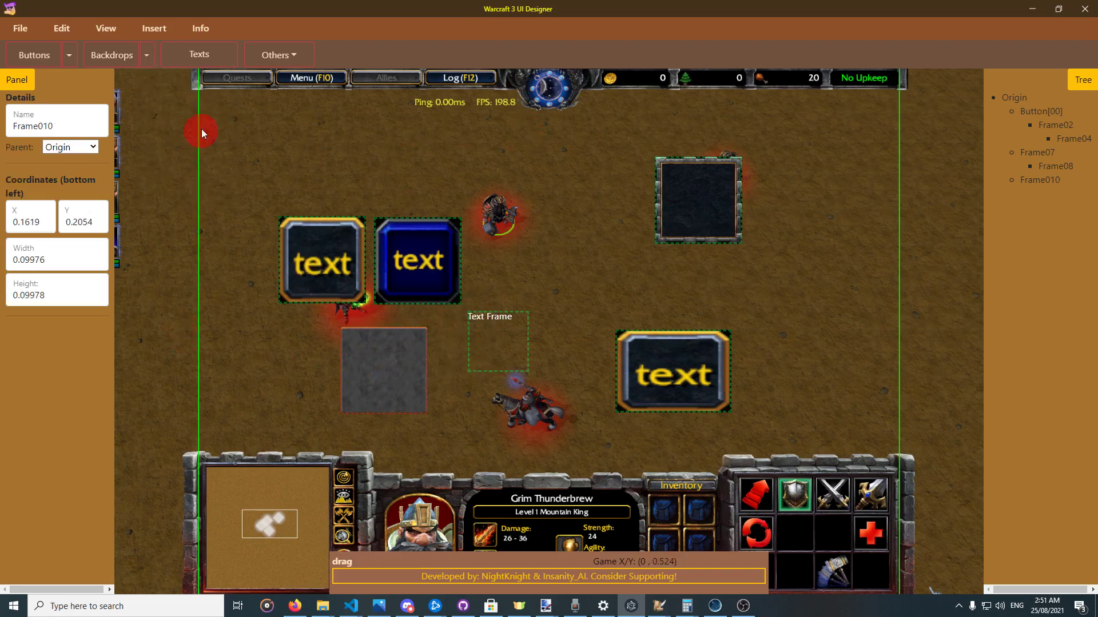
drag(392, 351, 338, 380)
Add a text frame reading 'ddd dwdwd' / 'mil;to;ome' at Text Scale 1.5, enlarged to fit
click(199, 55)
drag(462, 296, 516, 359)
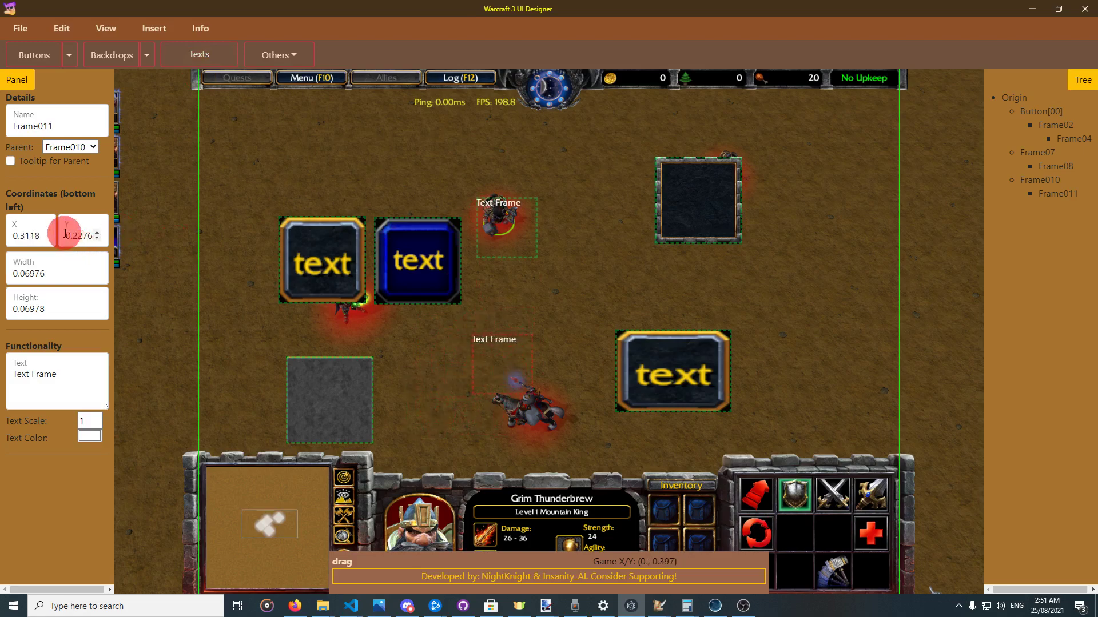
click(82, 377)
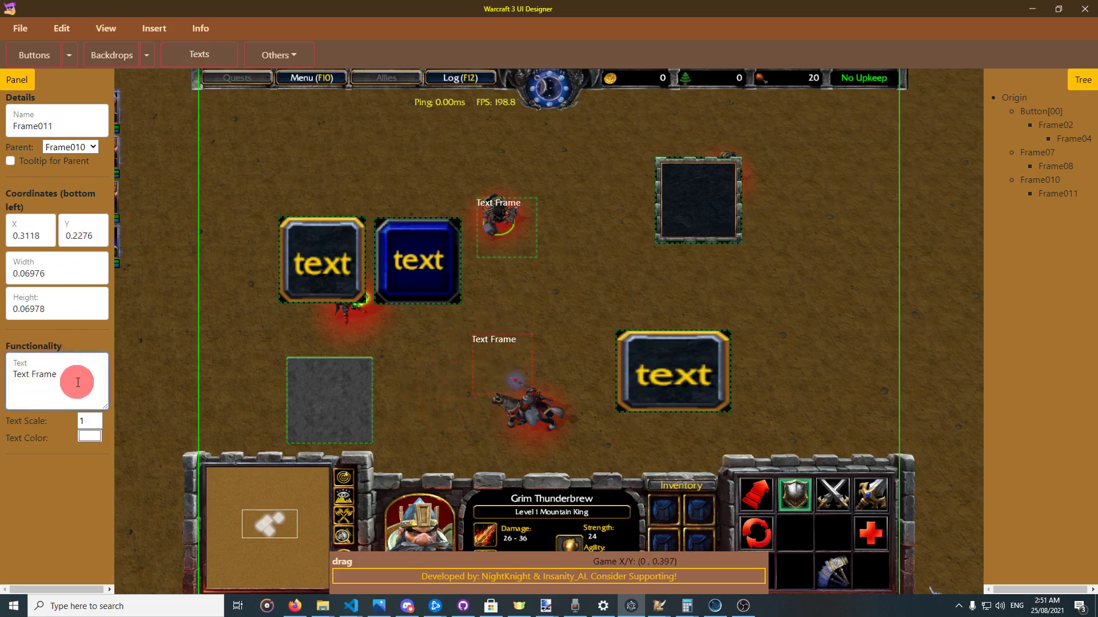
text(ddd  )
text(dwdwd)
key(Return)
key(Return)
text(mil;to)
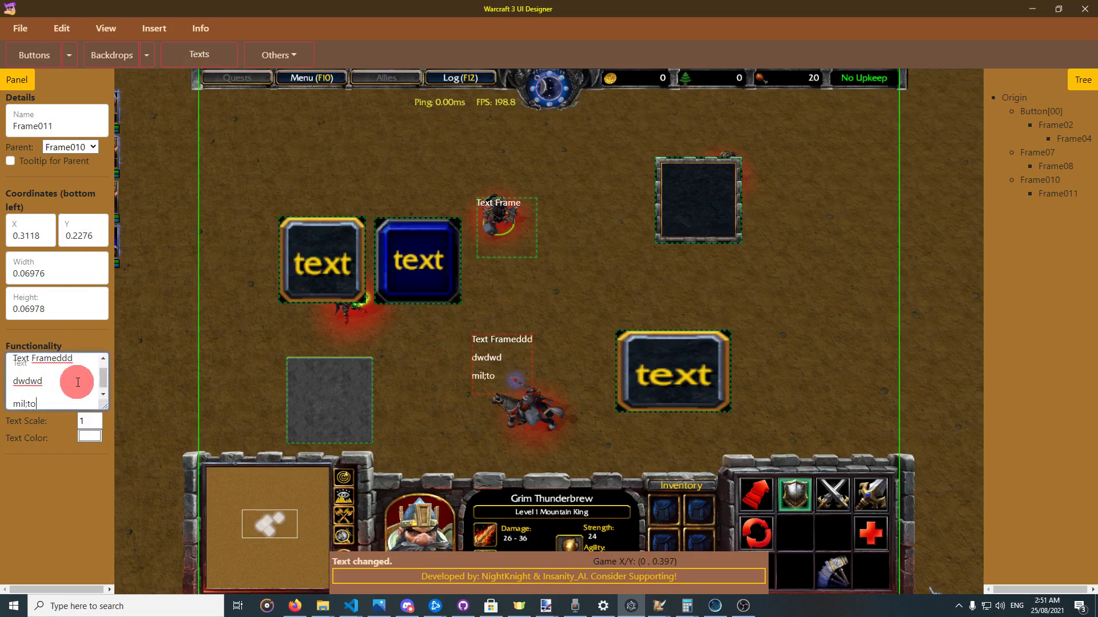
text(;ome)
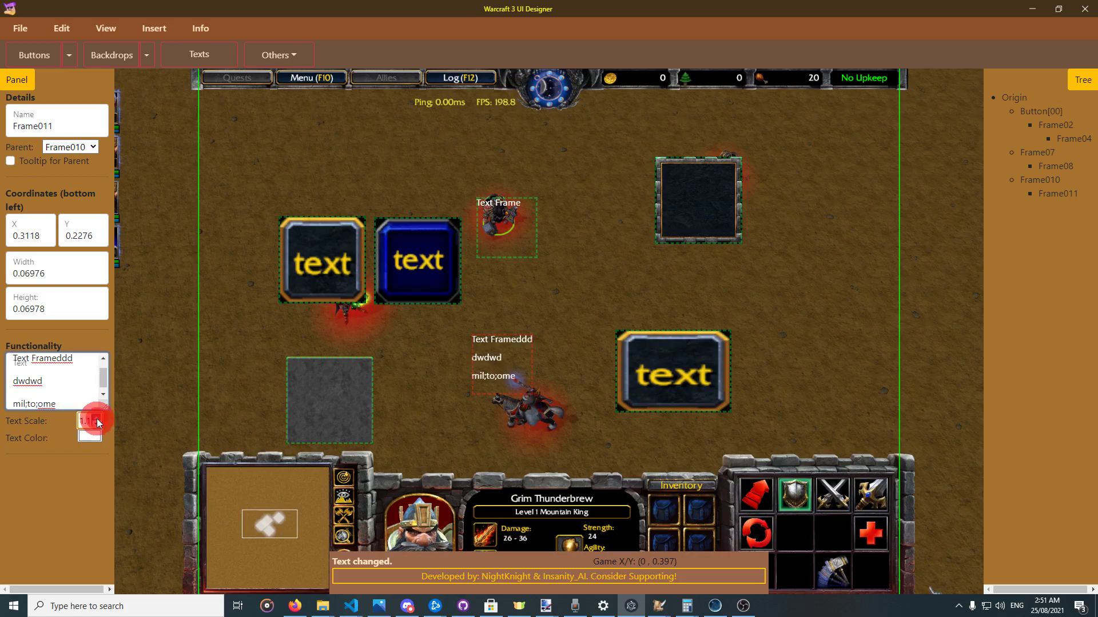
click(97, 418)
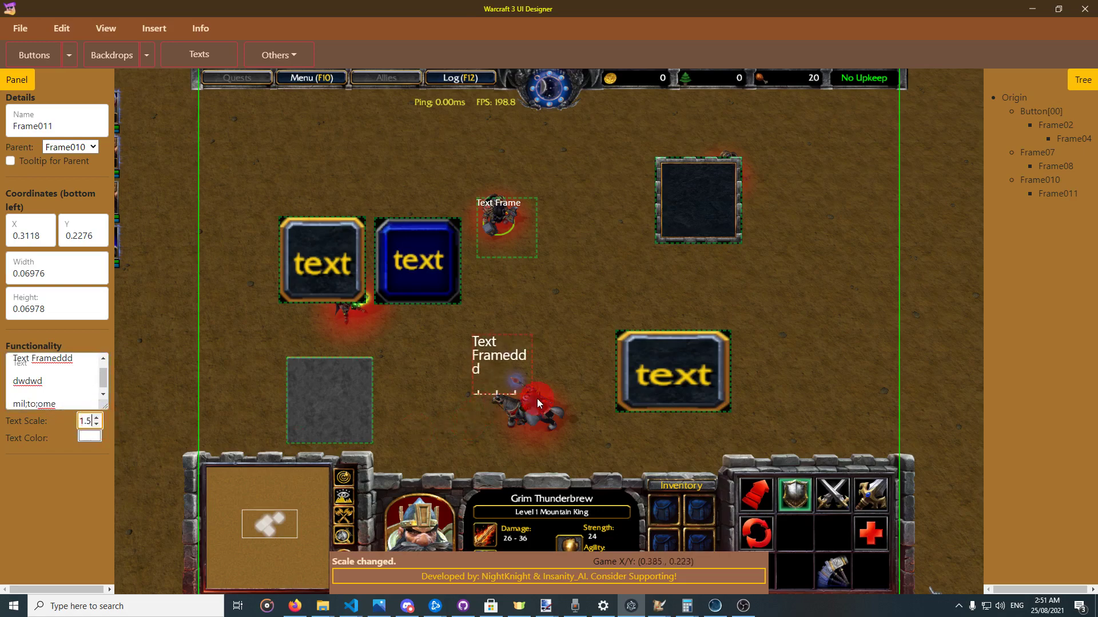
drag(534, 396, 579, 459)
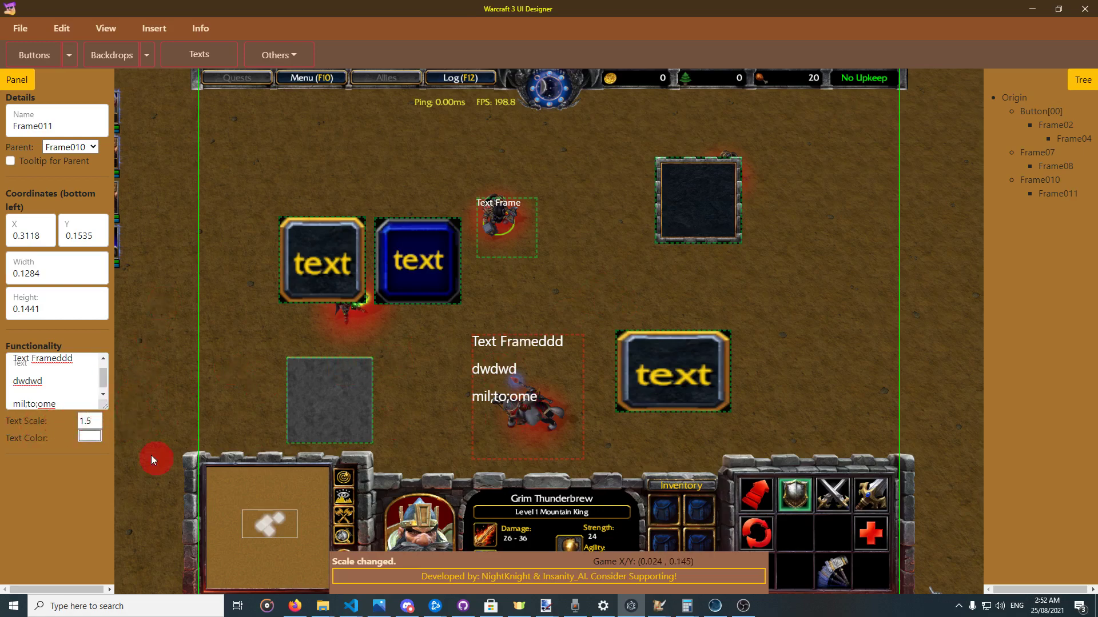
Give the text a pink colour and shift the text frame left
click(90, 437)
drag(162, 482, 132, 454)
click(233, 314)
click(509, 392)
drag(509, 392, 409, 493)
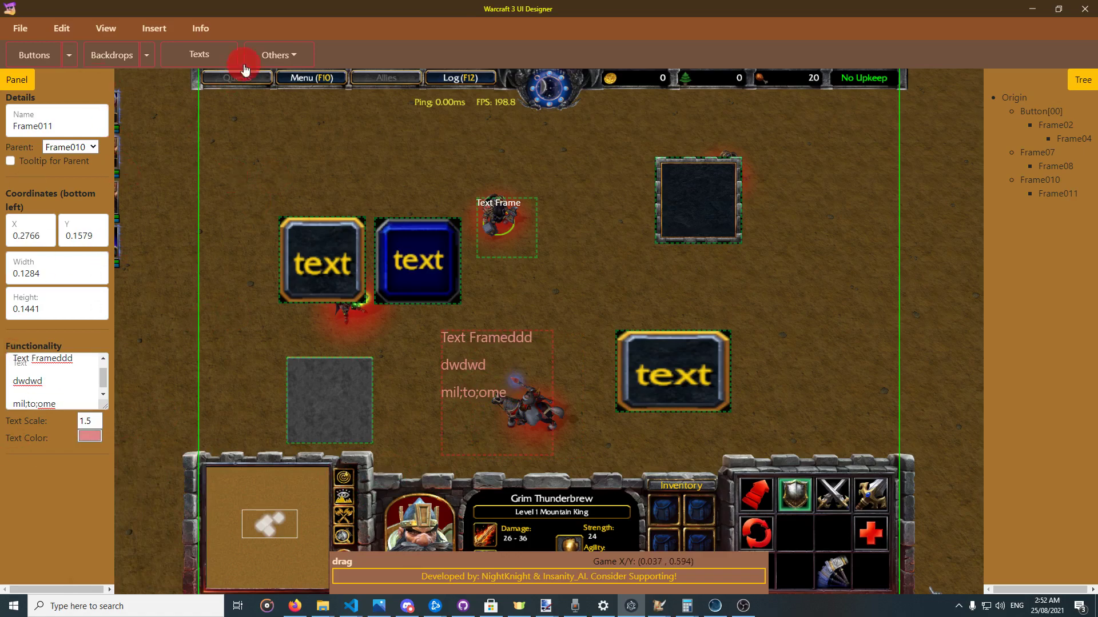
click(279, 64)
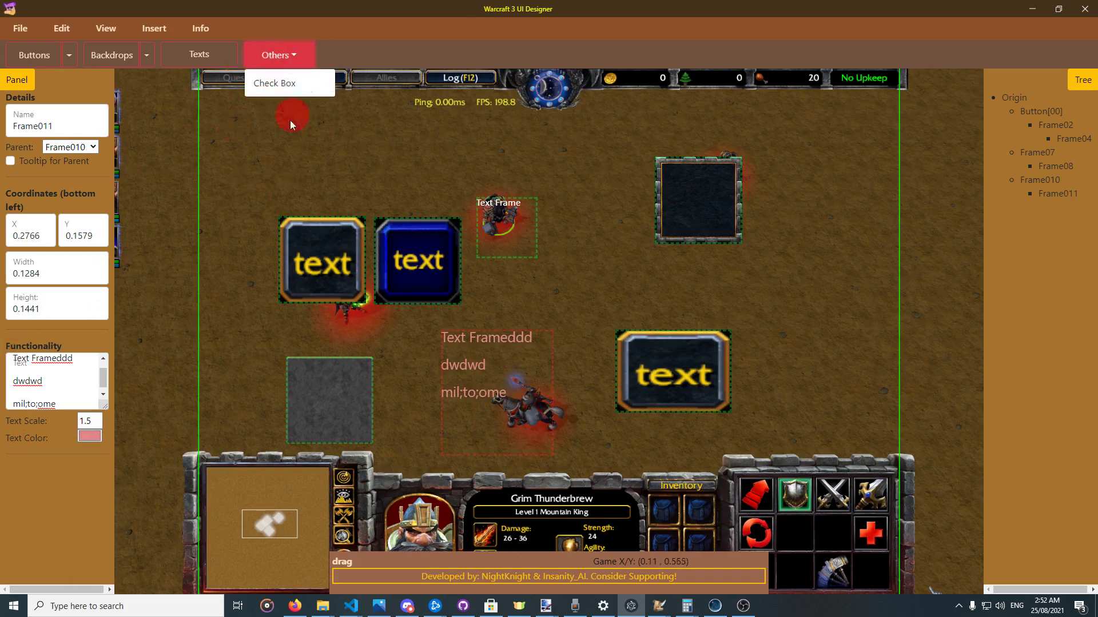
Delete the old empty text frame and the blue text button
click(70, 60)
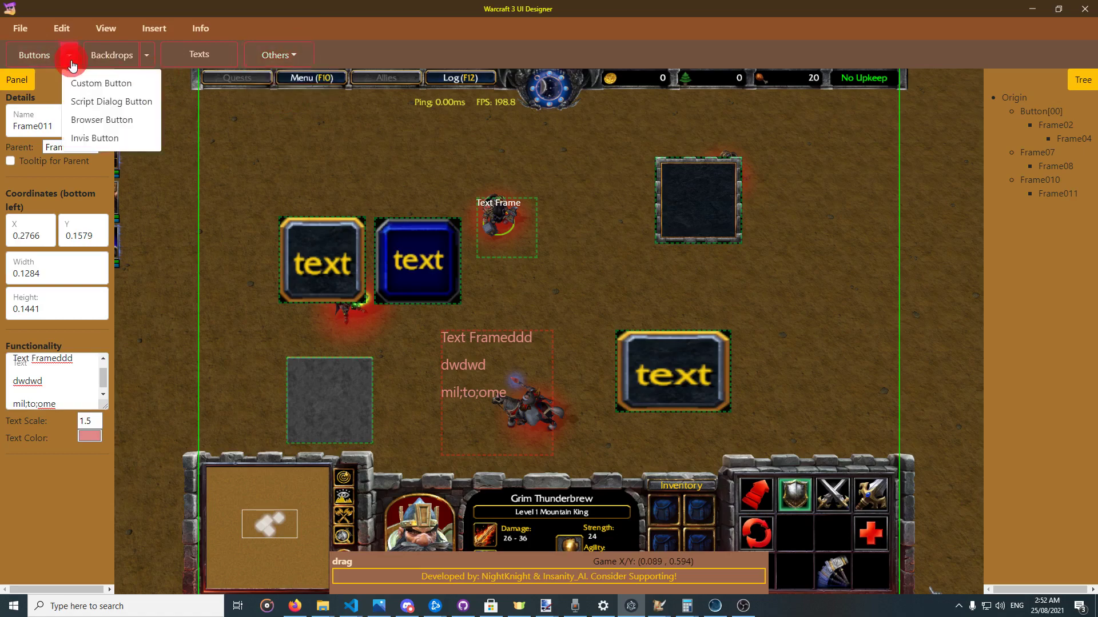
click(69, 61)
click(70, 61)
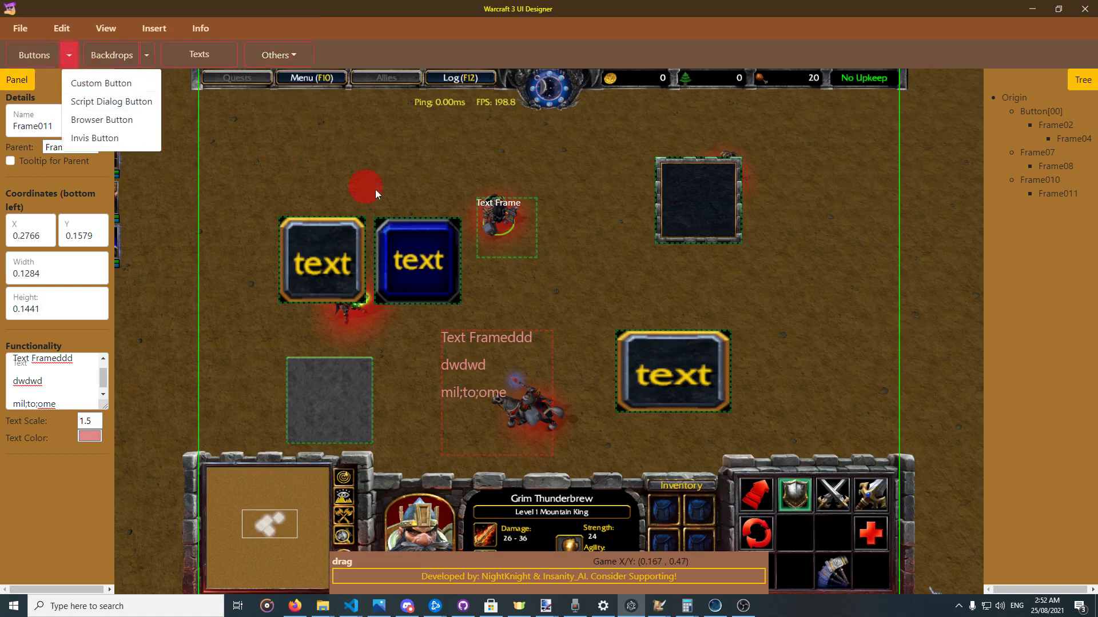
click(476, 237)
right_click(504, 226)
click(522, 234)
right_click(448, 246)
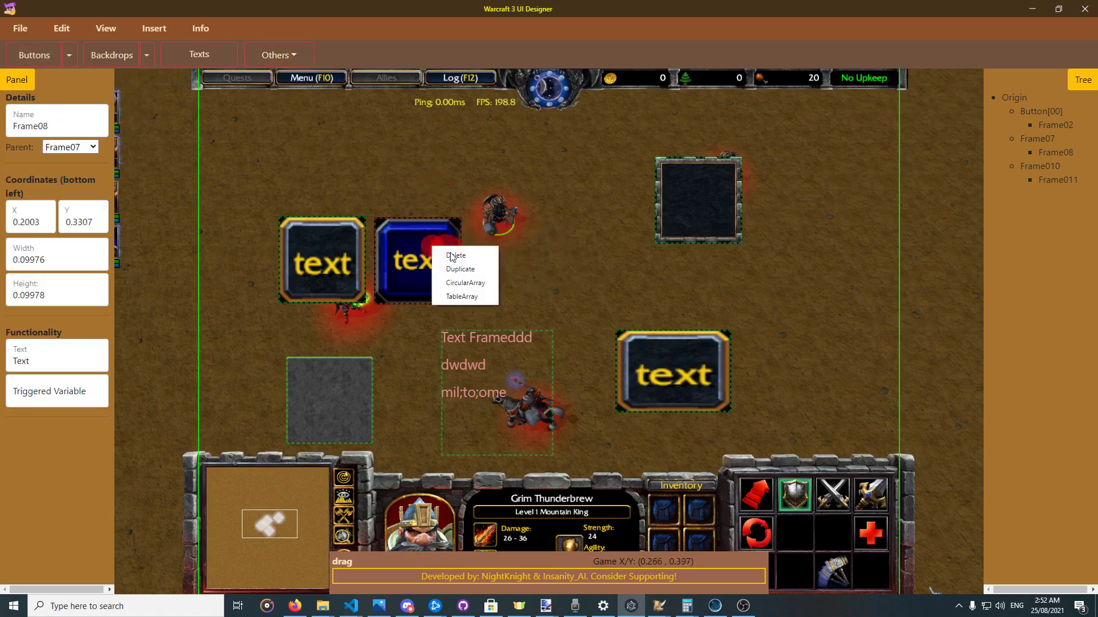
click(463, 254)
Move and enlarge the dark backdrop into a wide panel at the top
drag(706, 207, 556, 191)
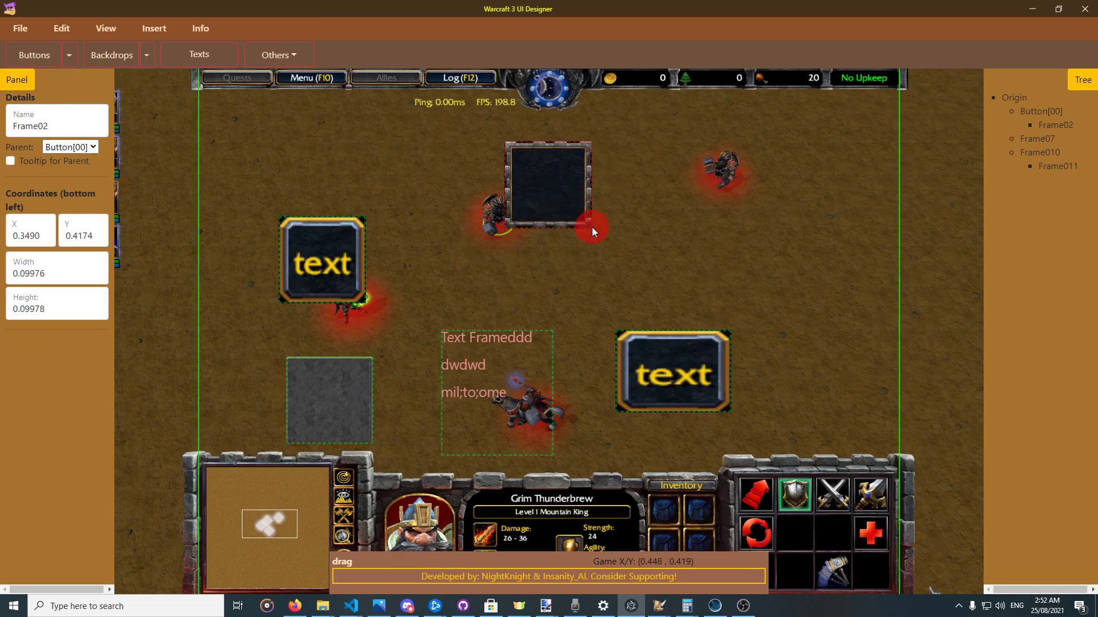
drag(592, 227, 691, 343)
drag(569, 235, 634, 235)
drag(529, 238, 571, 238)
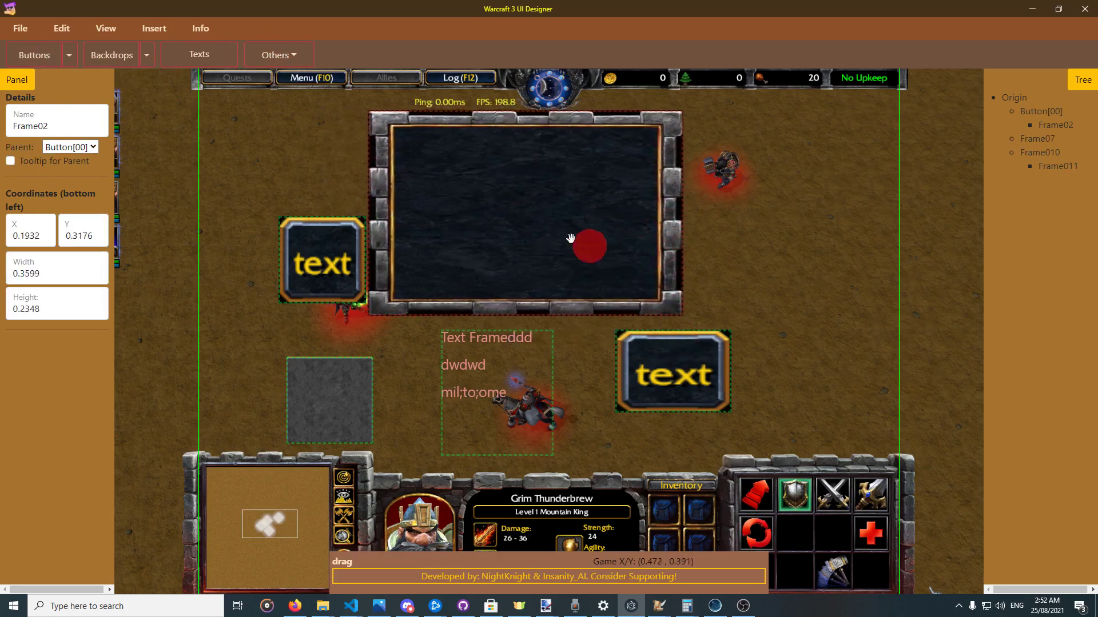
Add a button inside the dark panel, then delete it
click(35, 57)
drag(453, 333, 450, 246)
right_click(451, 247)
click(466, 253)
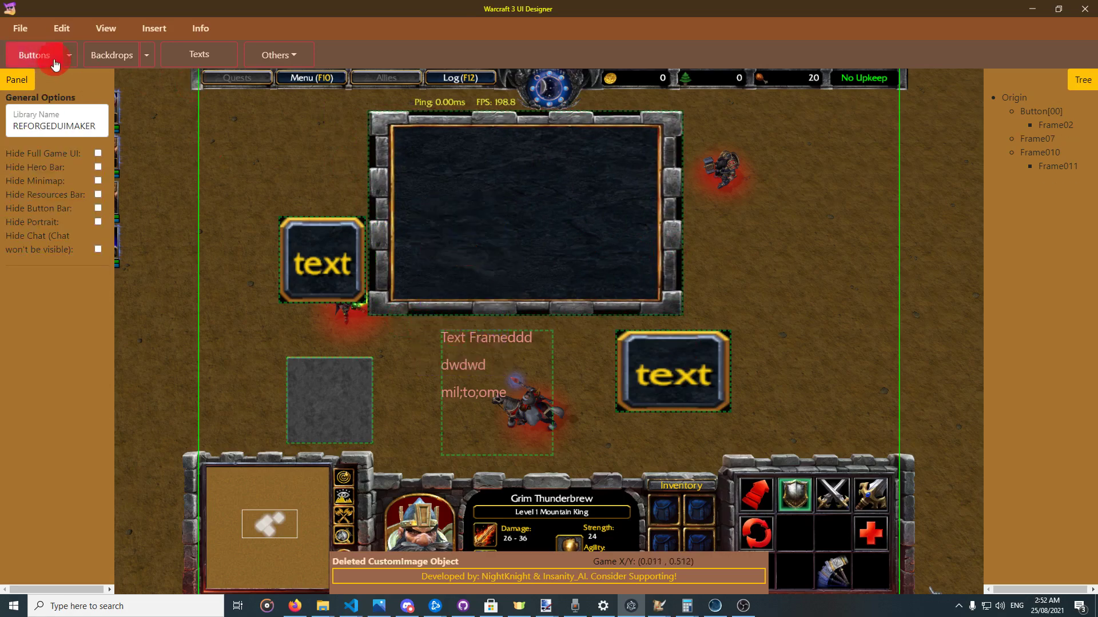
Add a square button parented to Frame02, shrunk into the panel's top-left corner
click(34, 55)
drag(434, 325, 430, 192)
click(70, 148)
click(68, 173)
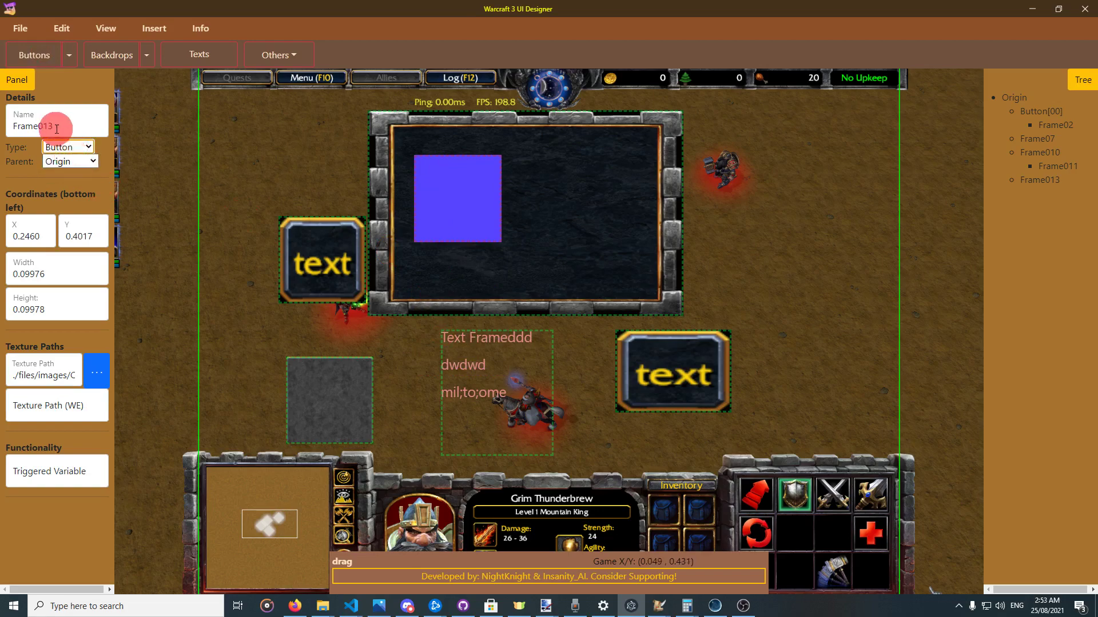
click(65, 161)
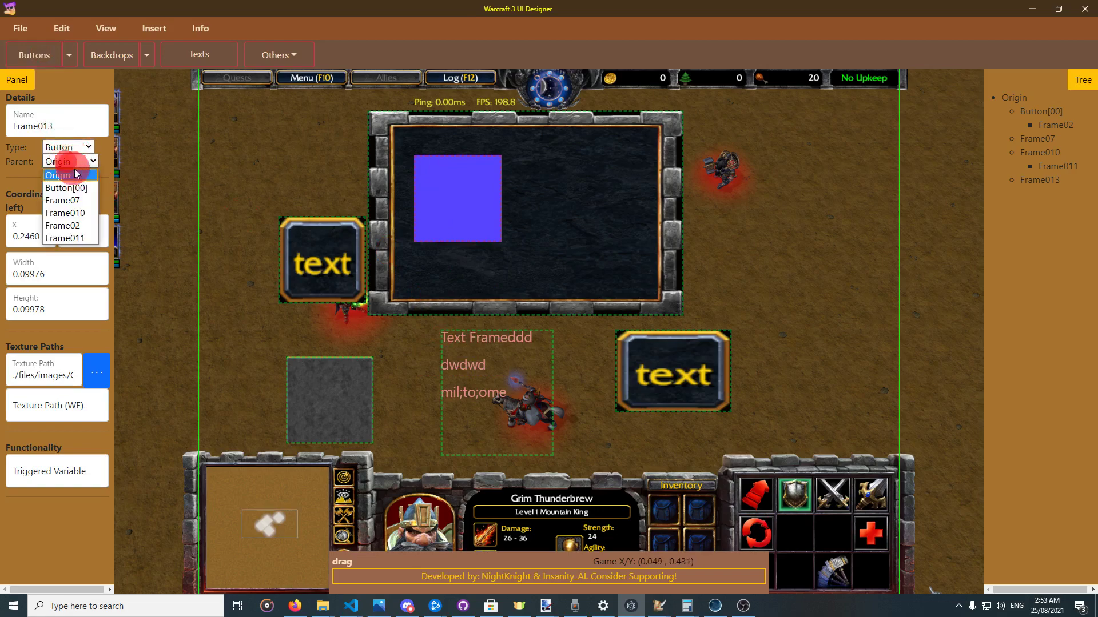
click(567, 159)
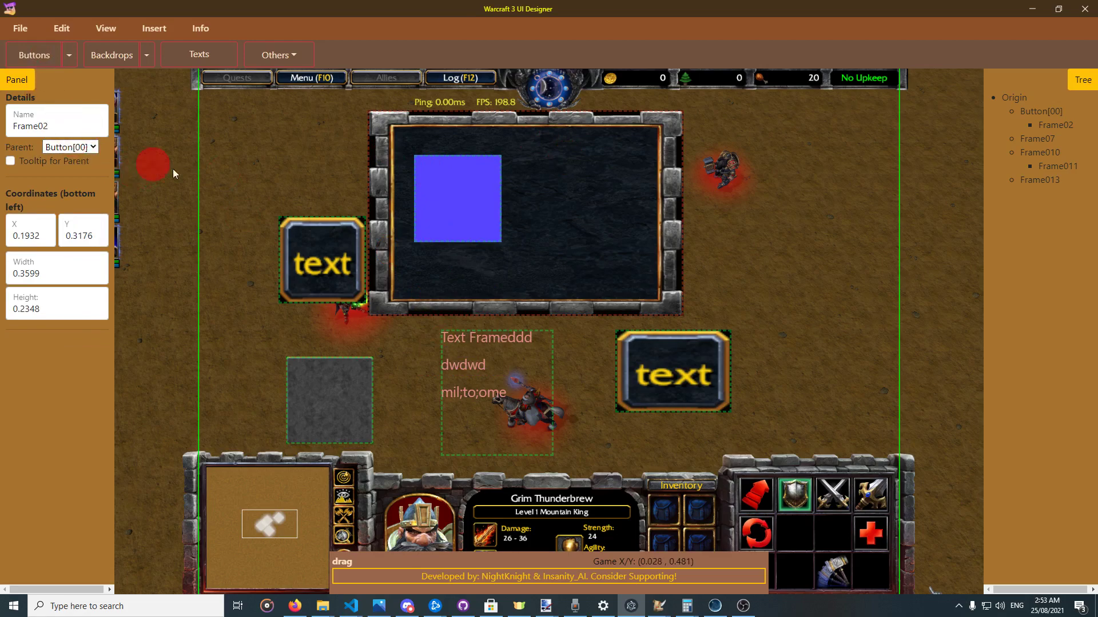
click(472, 195)
click(78, 166)
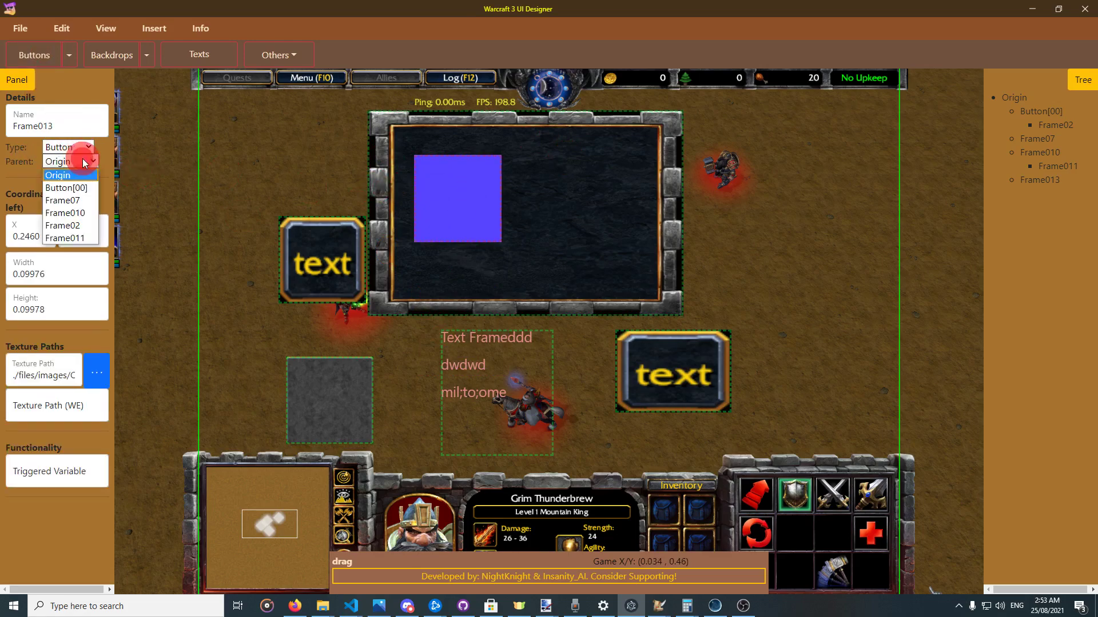
click(80, 222)
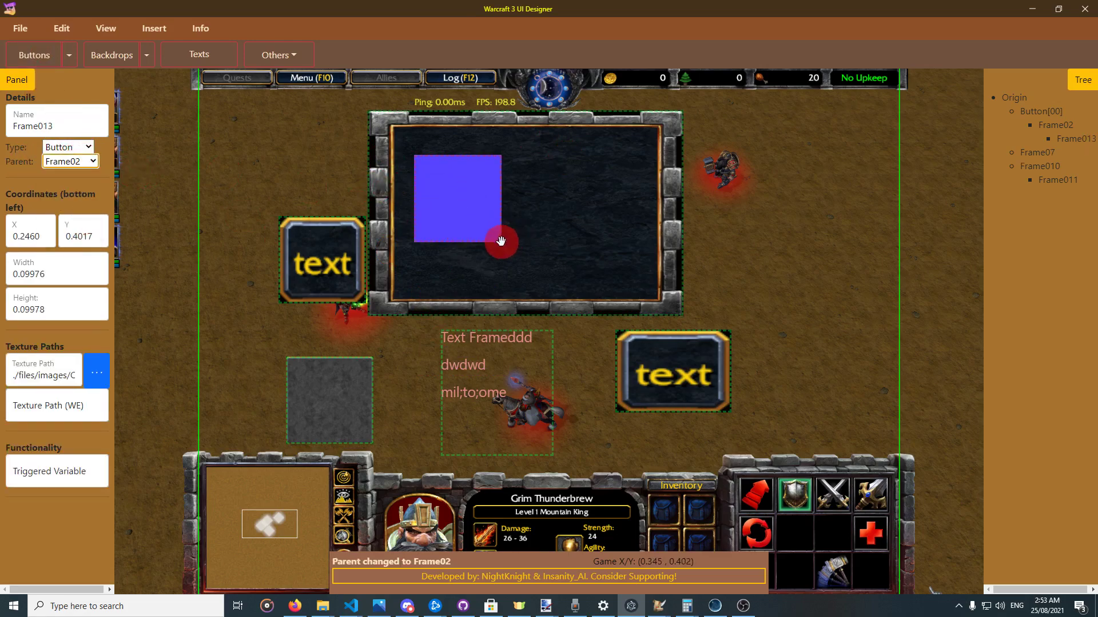
drag(500, 242, 421, 156)
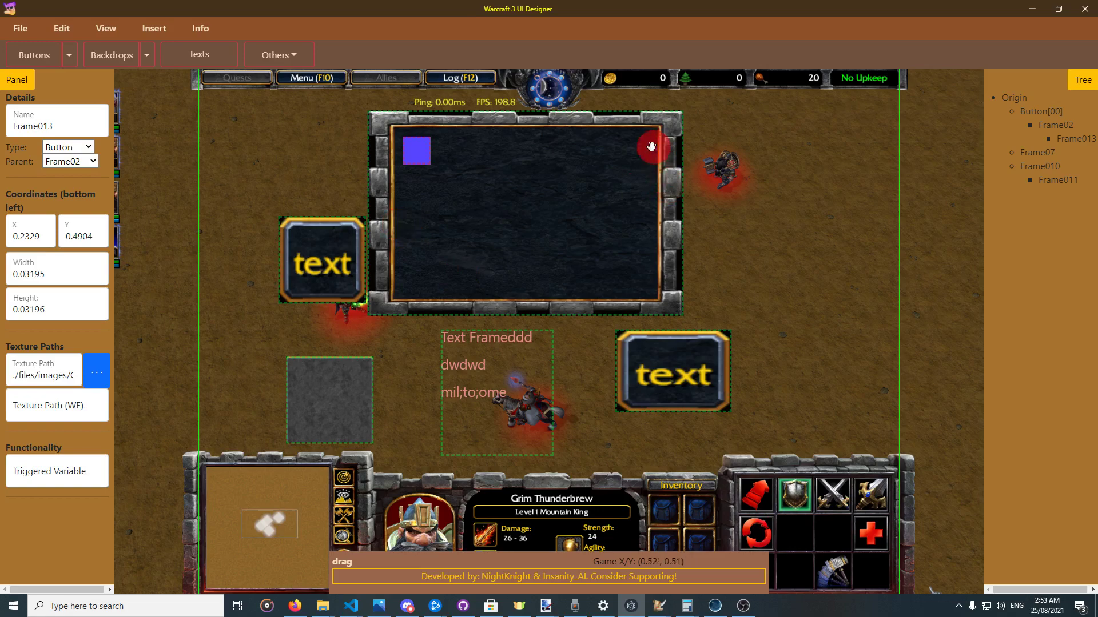
Duplicate the small square, delete a copy, and undo the deletion with Ctrl+Z
right_click(422, 150)
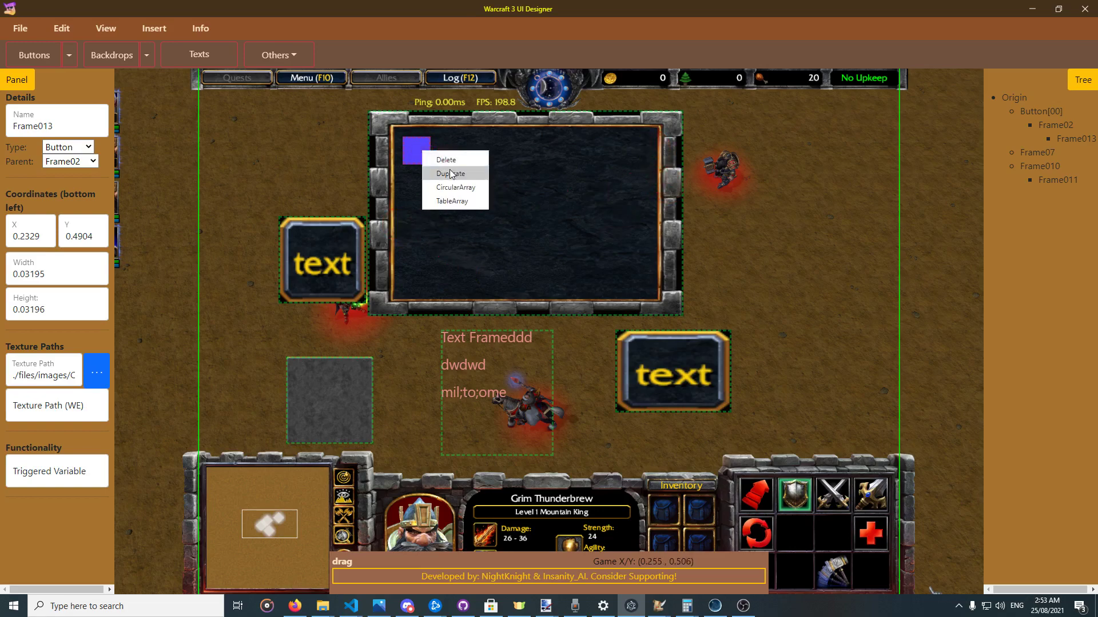
click(450, 174)
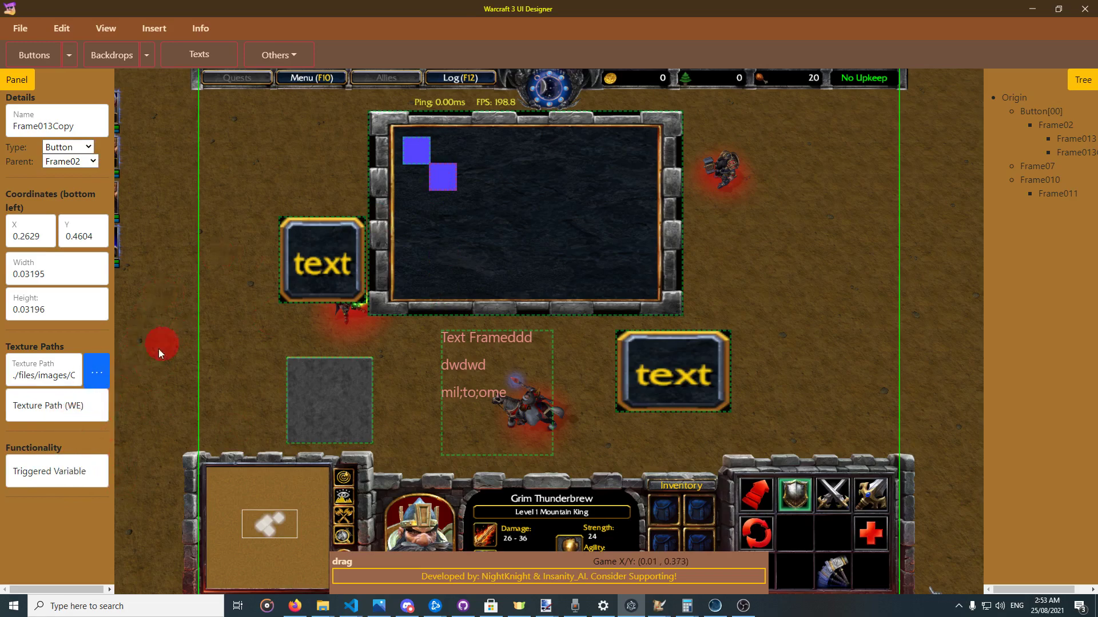
mouse_move(449, 184)
mouse_down()
mouse_move(502, 159)
mouse_move(461, 180)
mouse_move(483, 194)
mouse_move(440, 165)
mouse_move(458, 172)
mouse_up()
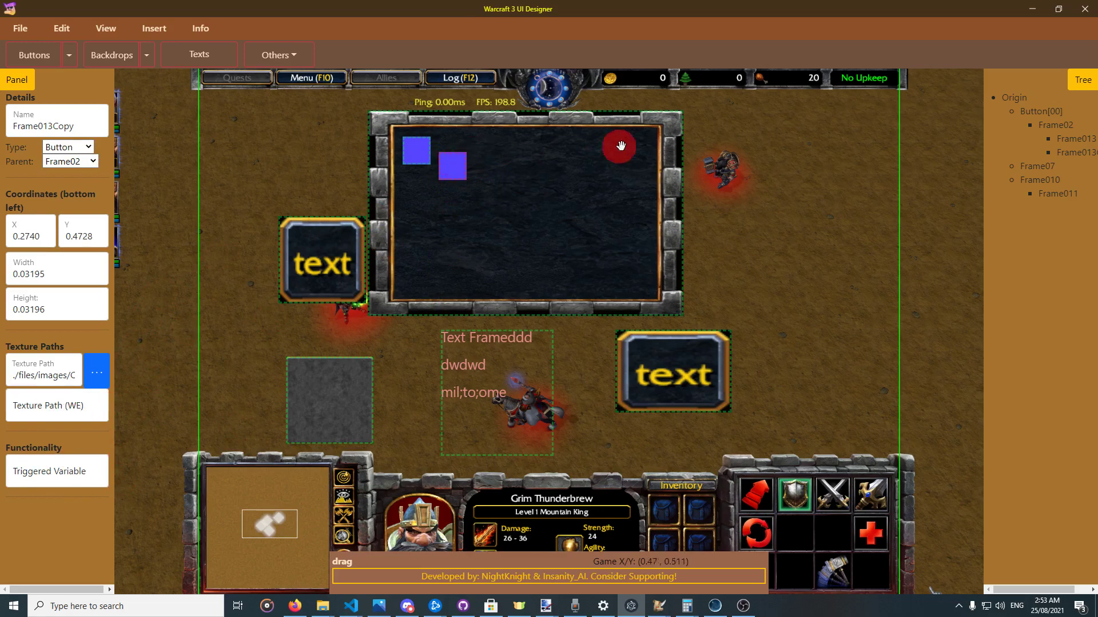
right_click(420, 152)
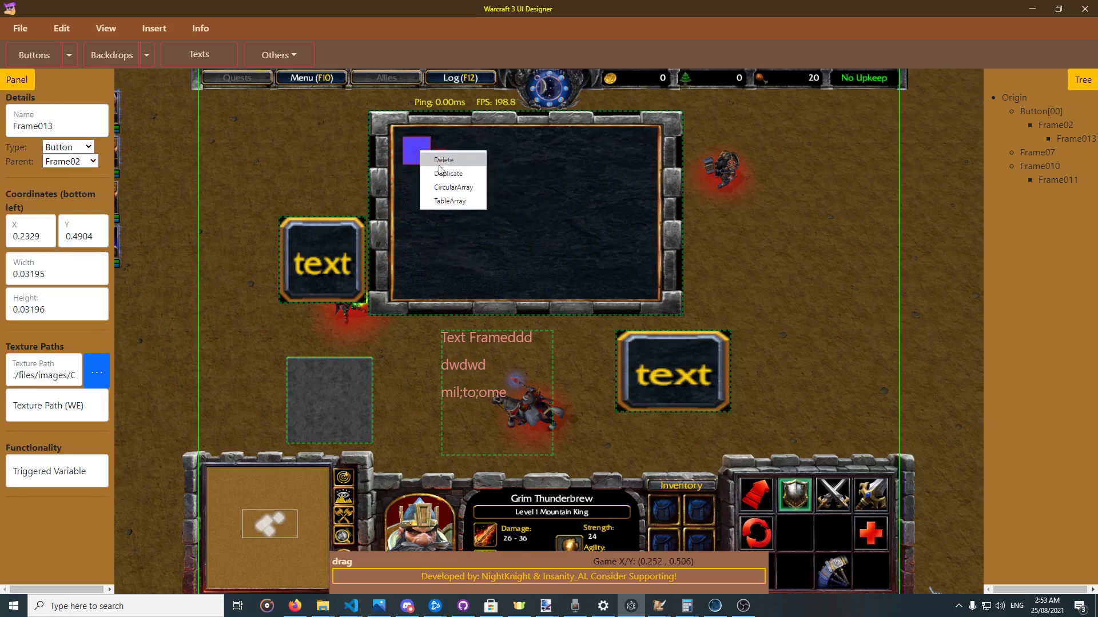
click(435, 163)
key(ctrl+z)
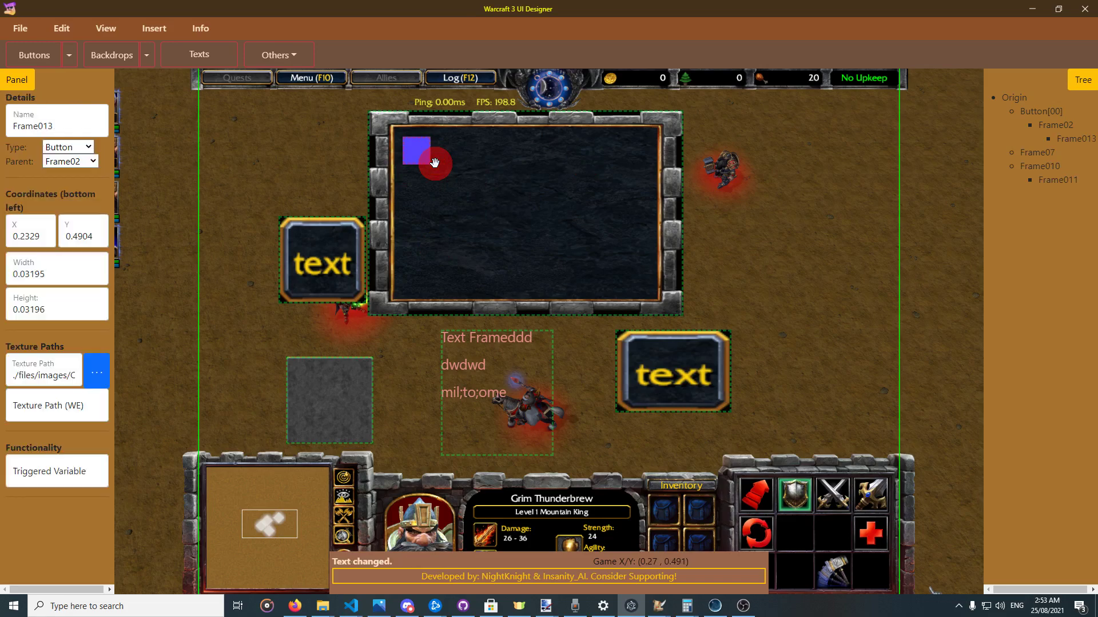
click(63, 29)
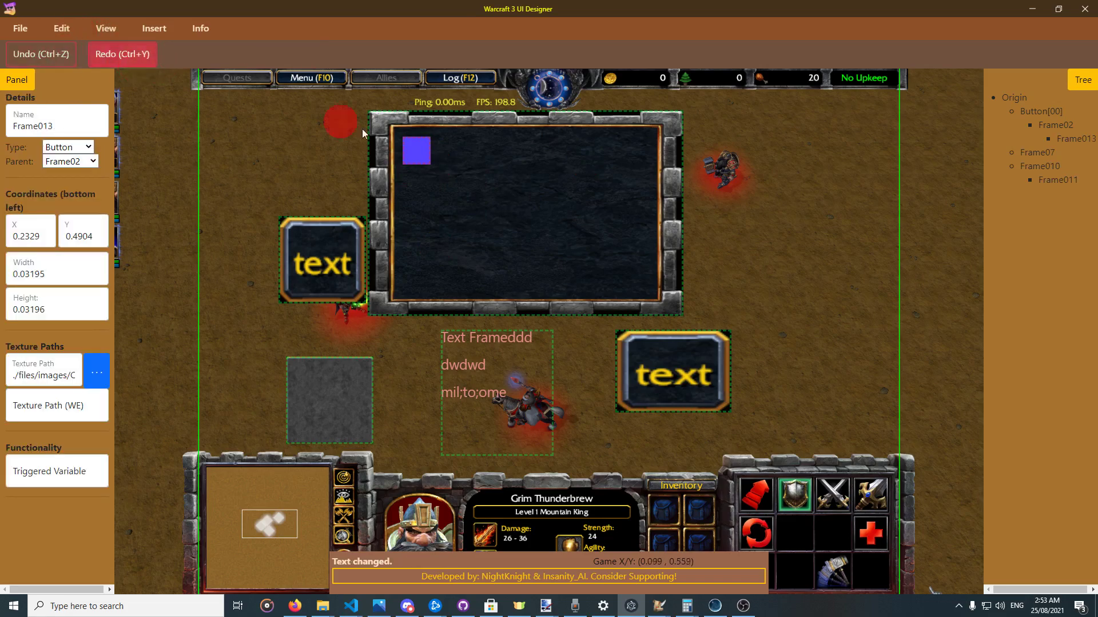
right_click(428, 155)
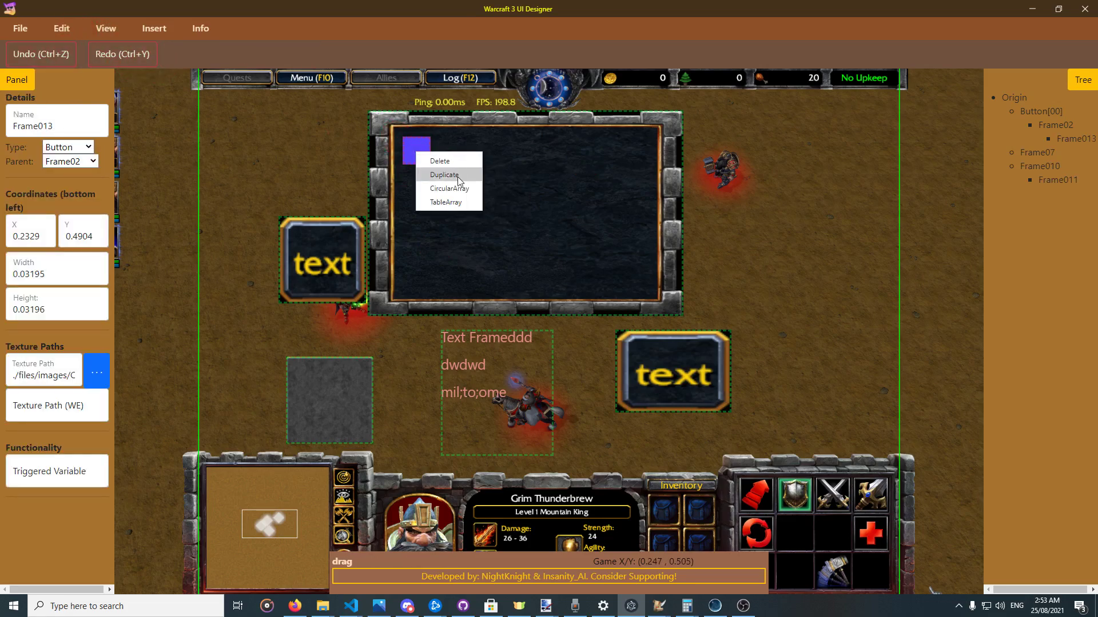
Make a TableArray of the square with 4 rows, 4 columns and 0.03 gaps
click(461, 202)
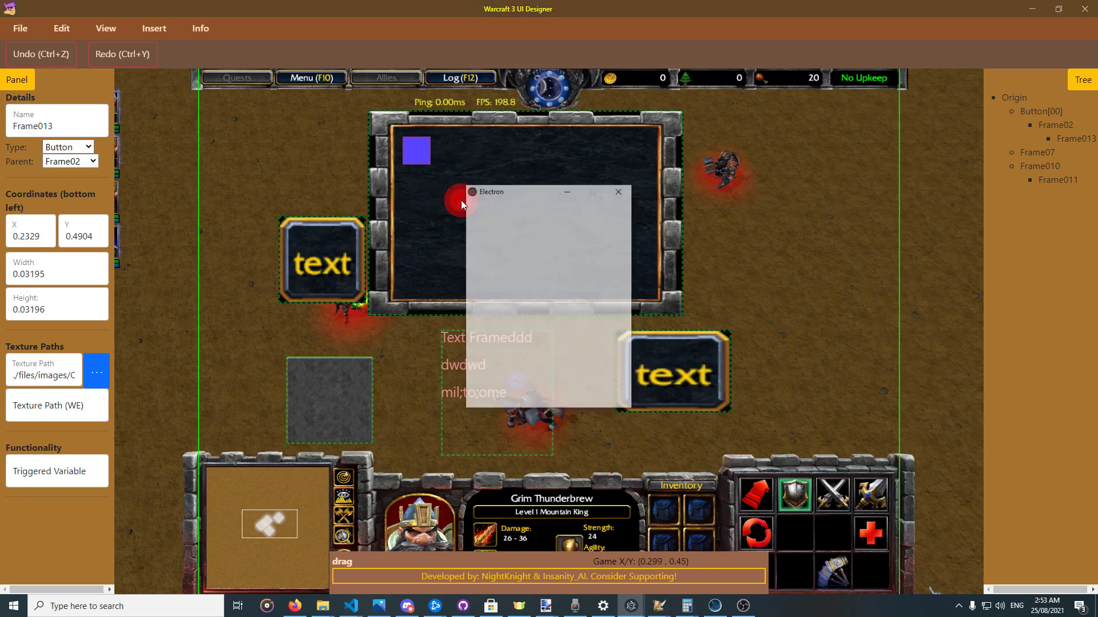
click(605, 224)
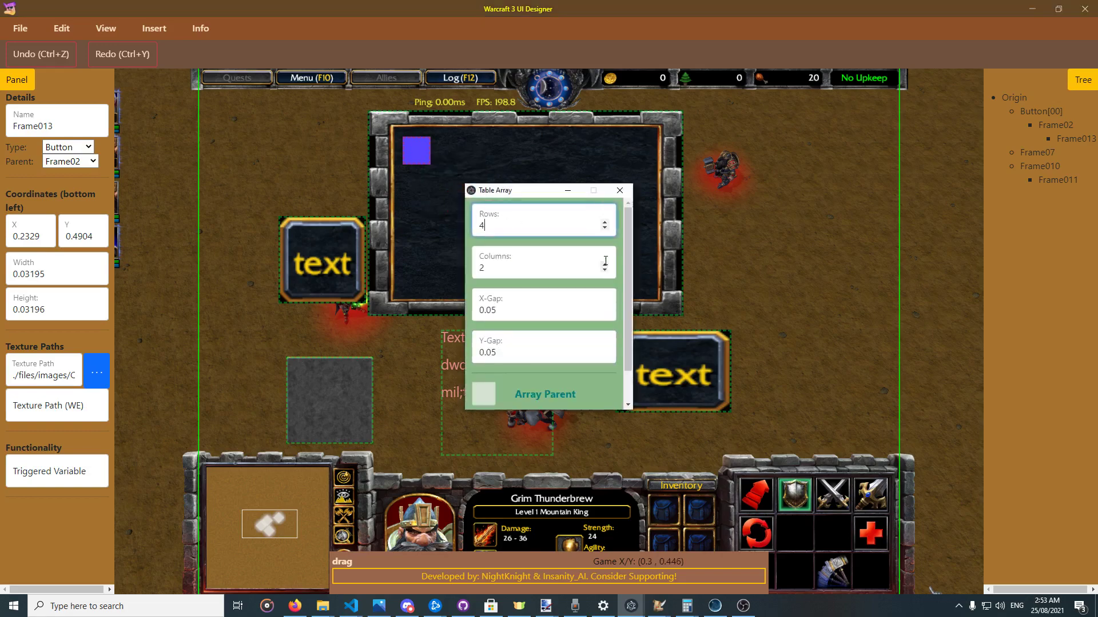
double_click(604, 263)
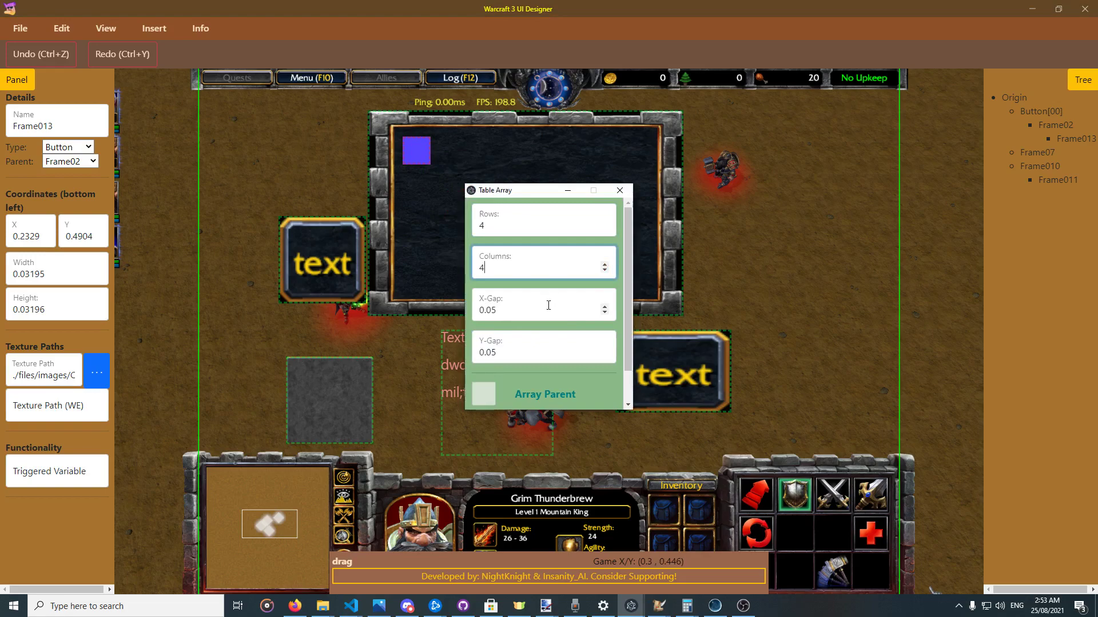
click(605, 315)
click(605, 314)
click(604, 357)
key(BackSpace)
key(BackSpace)
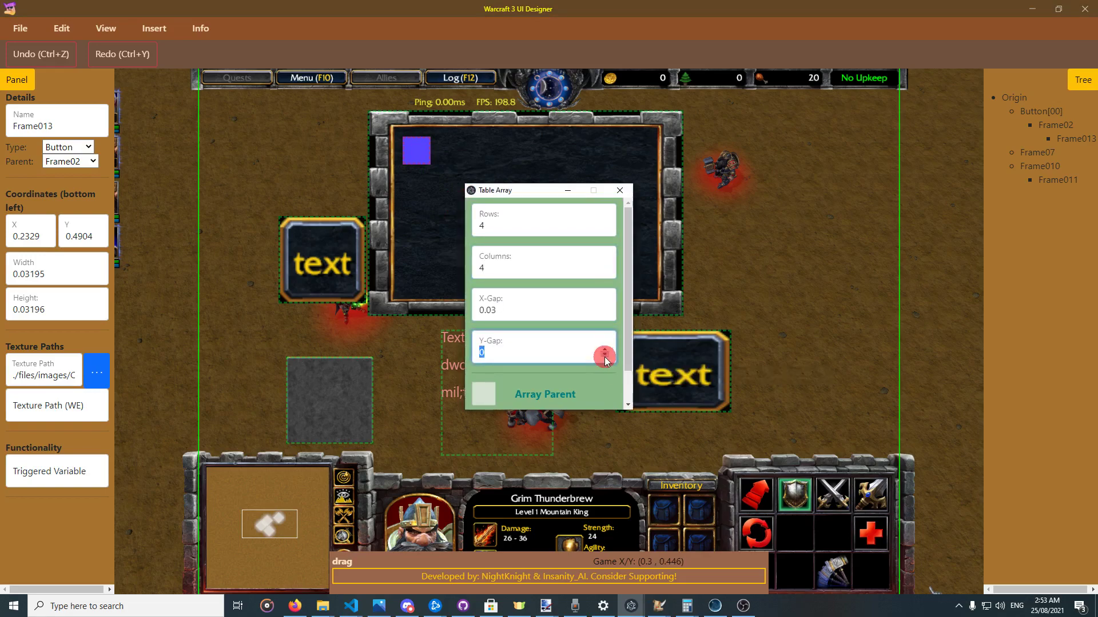
text(1)
scroll(617, 337, down, 1)
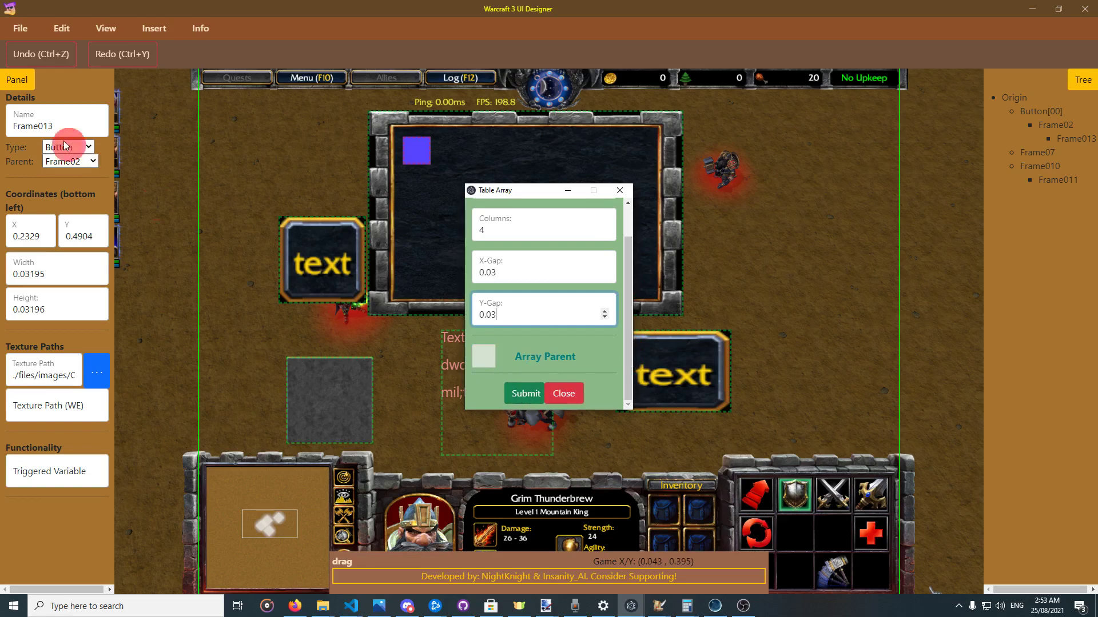
click(525, 395)
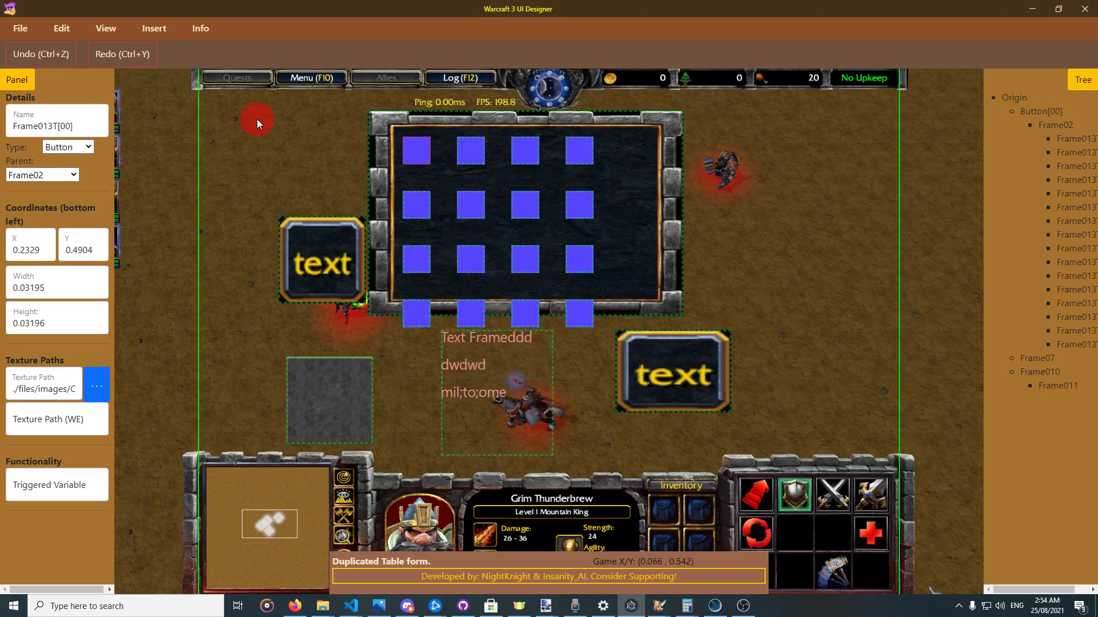
Undo and redo the 4x4 grid, then select the panel and top-left grid button
key(ctrl+z)
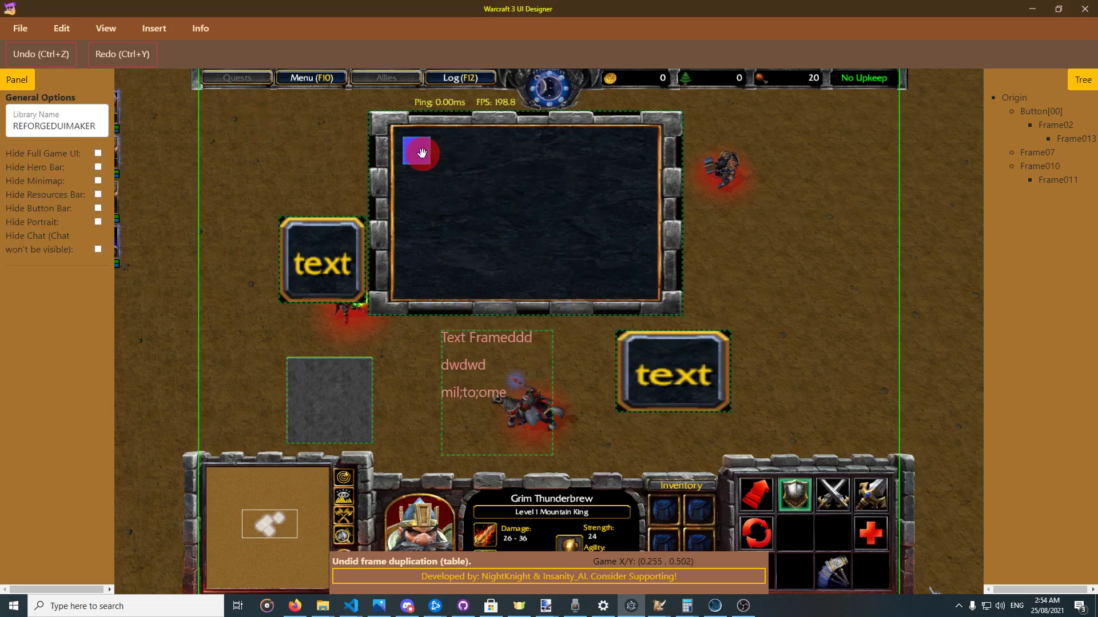
key(ctrl+y)
mouse_move(423, 154)
mouse_down()
mouse_move(411, 204)
mouse_move(628, 160)
mouse_move(535, 200)
mouse_move(407, 223)
mouse_up()
drag(404, 178, 419, 163)
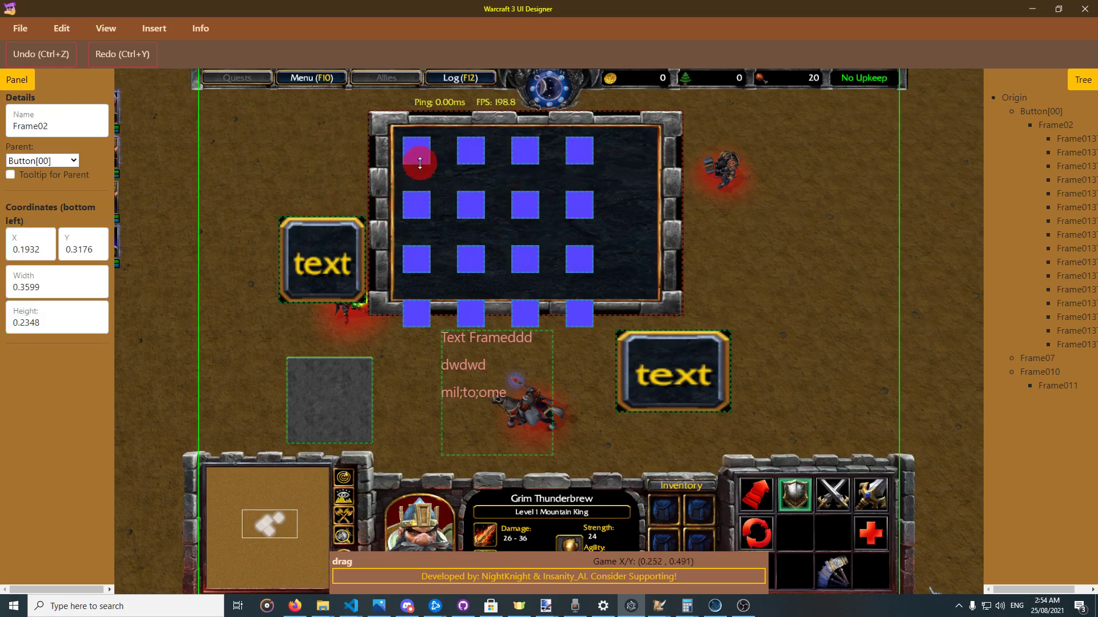
click(420, 152)
Delete three top-row grid buttons, then undo back to before the grid
right_click(420, 152)
click(441, 162)
right_click(470, 157)
click(510, 159)
right_click(511, 160)
click(532, 169)
key(ctrl+z)
key(ctrl+z)
key(ctrl+z)
key(ctrl+z)
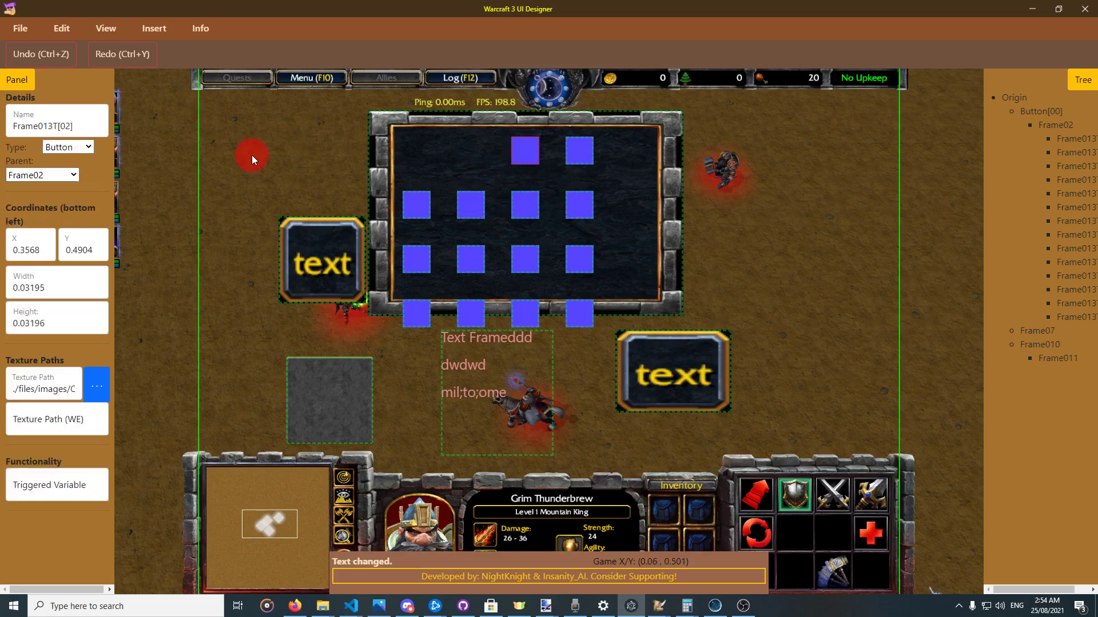
Delete the small blue square from the panel
right_click(416, 152)
click(432, 156)
click(114, 36)
Swap a trial plain backdrop for an Options Popup placed at the upper right
click(144, 29)
click(127, 62)
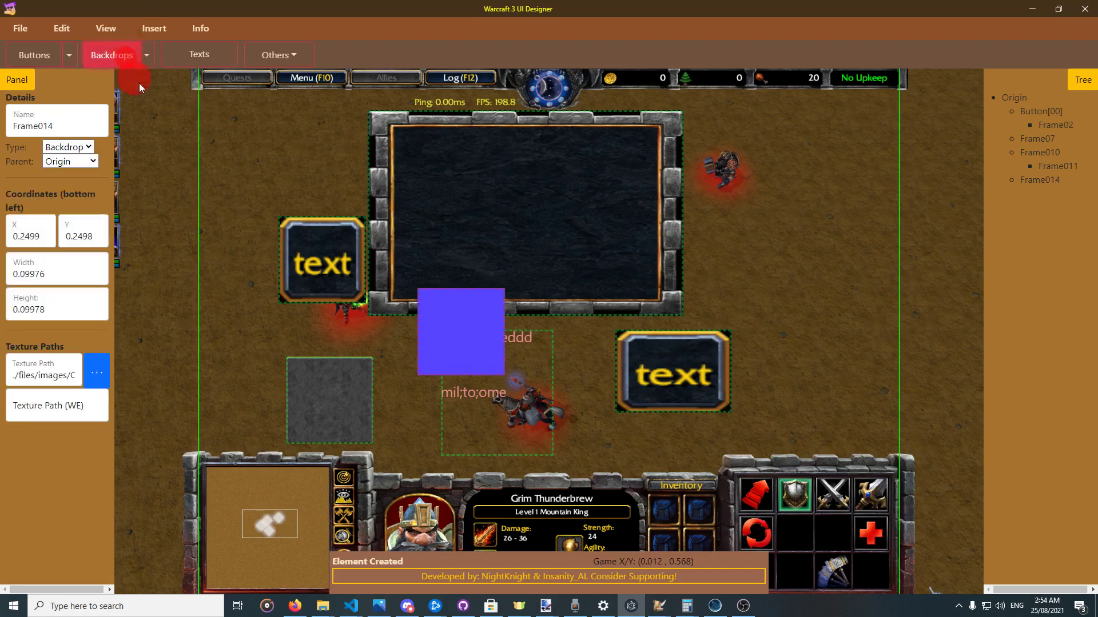
right_click(448, 335)
click(469, 336)
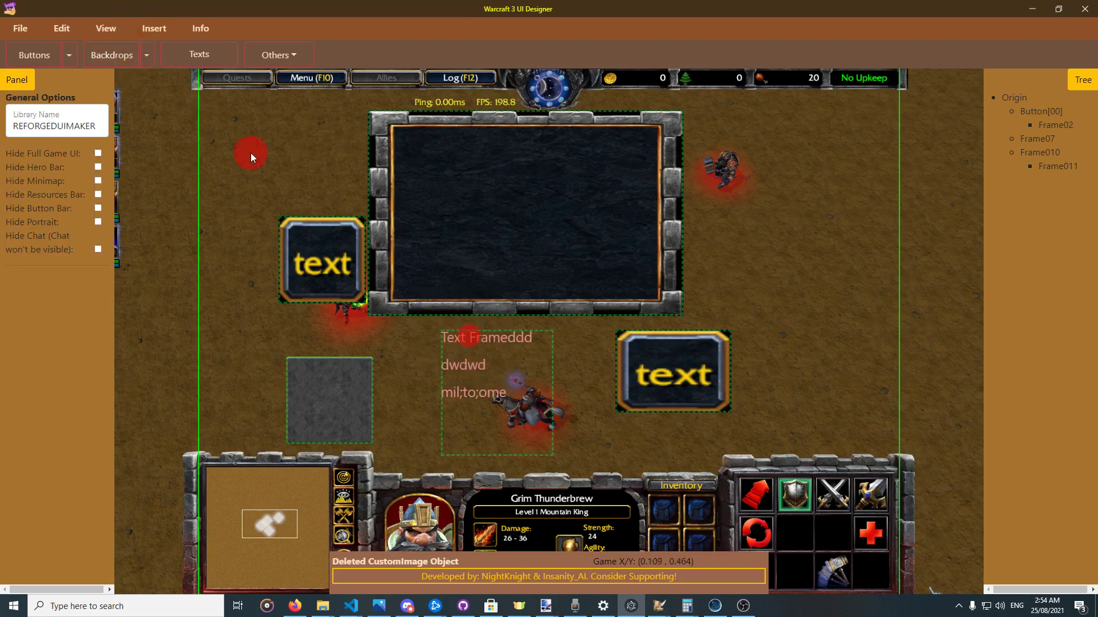
click(152, 59)
click(194, 117)
drag(463, 334, 755, 226)
Make a CircularArray of the popup with radius 0.6 and count 6
right_click(756, 225)
click(791, 260)
click(524, 243)
text(.6)
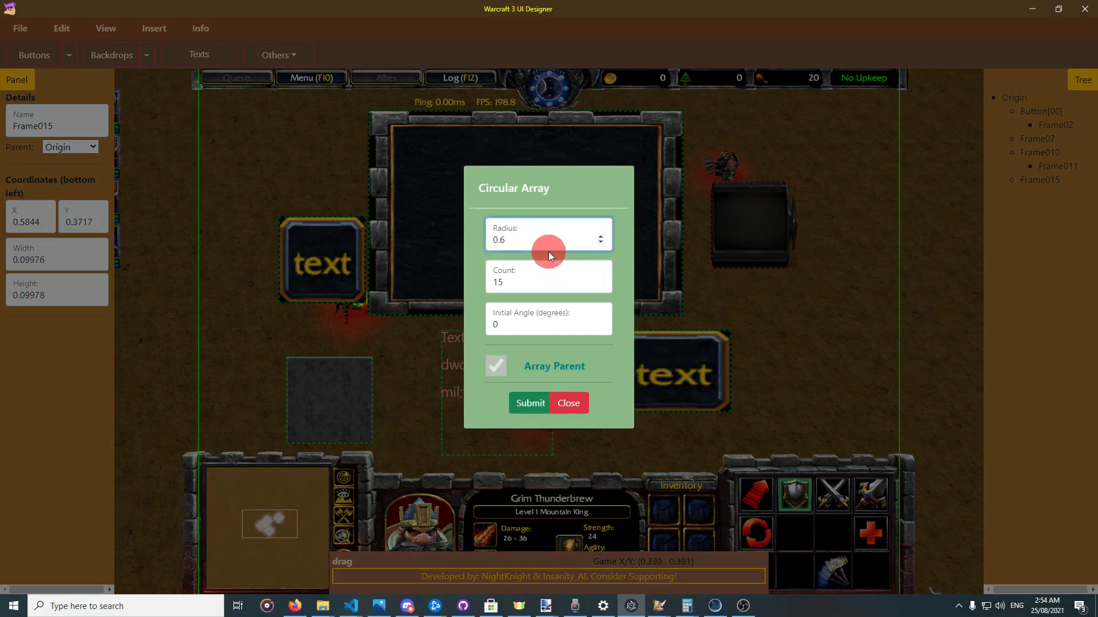
click(585, 290)
double_click(578, 288)
text(6)
click(522, 325)
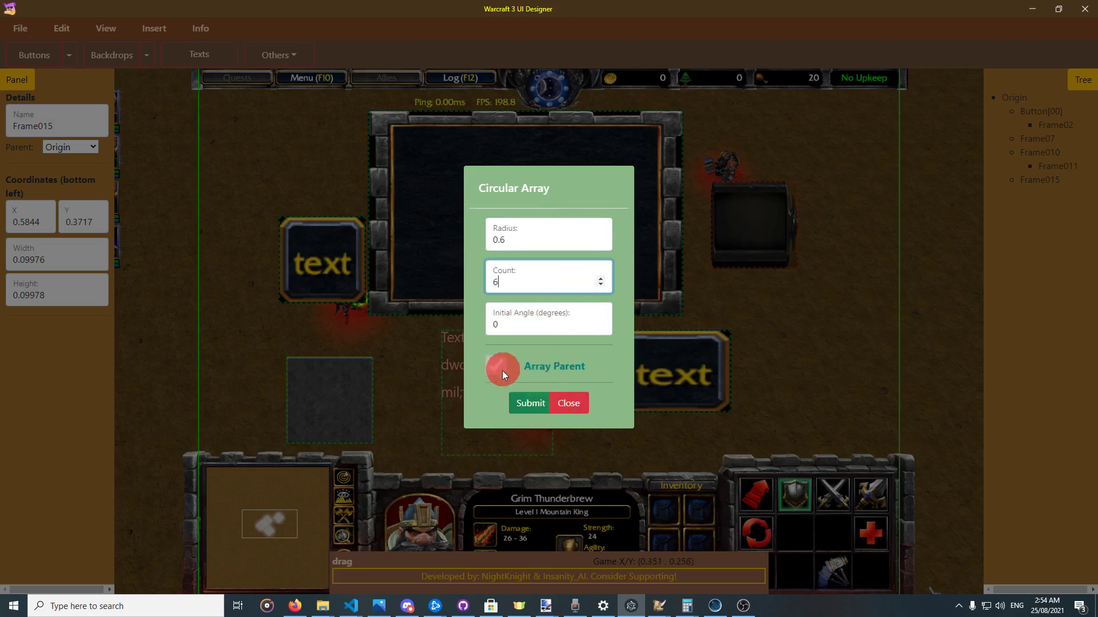
click(524, 404)
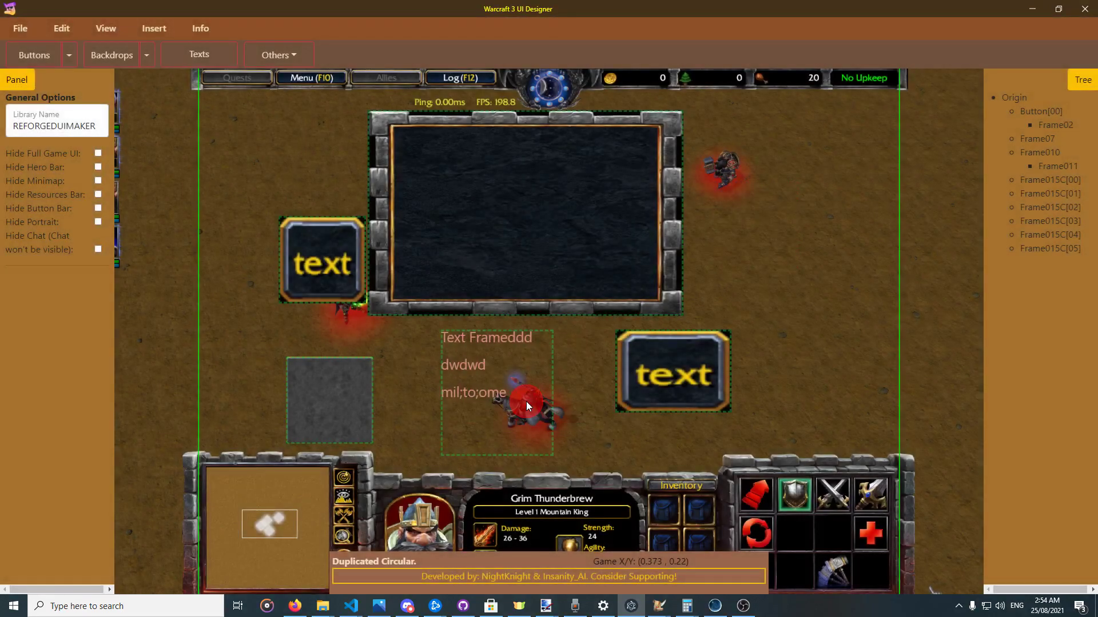
Delete the five leftover circular-array copies, including Frame015C[03] and Frame015C[05]
click(1065, 181)
key(Delete)
click(1065, 182)
key(Delete)
click(1063, 183)
key(Delete)
click(1061, 183)
key(Delete)
click(1059, 182)
key(Delete)
Move the stone panel Frame02 over the text frames and add a new backdrop inside it
drag(519, 172, 351, 193)
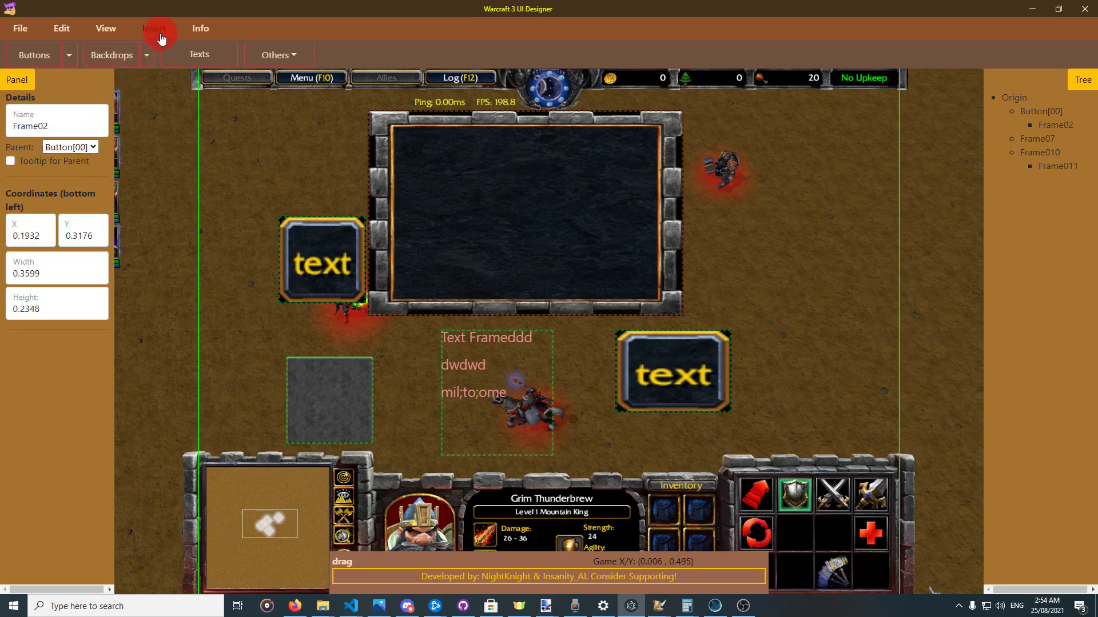
mouse_move(421, 179)
mouse_down()
mouse_move(444, 177)
mouse_move(419, 279)
mouse_move(355, 311)
mouse_move(411, 181)
mouse_up()
click(228, 63)
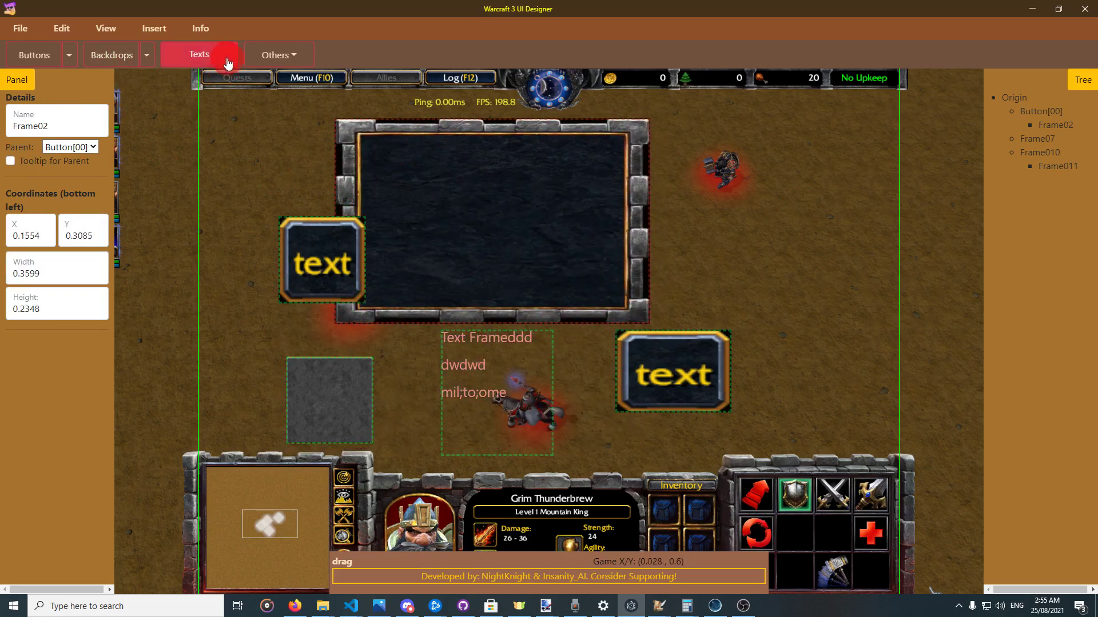
click(284, 55)
click(112, 55)
click(409, 316)
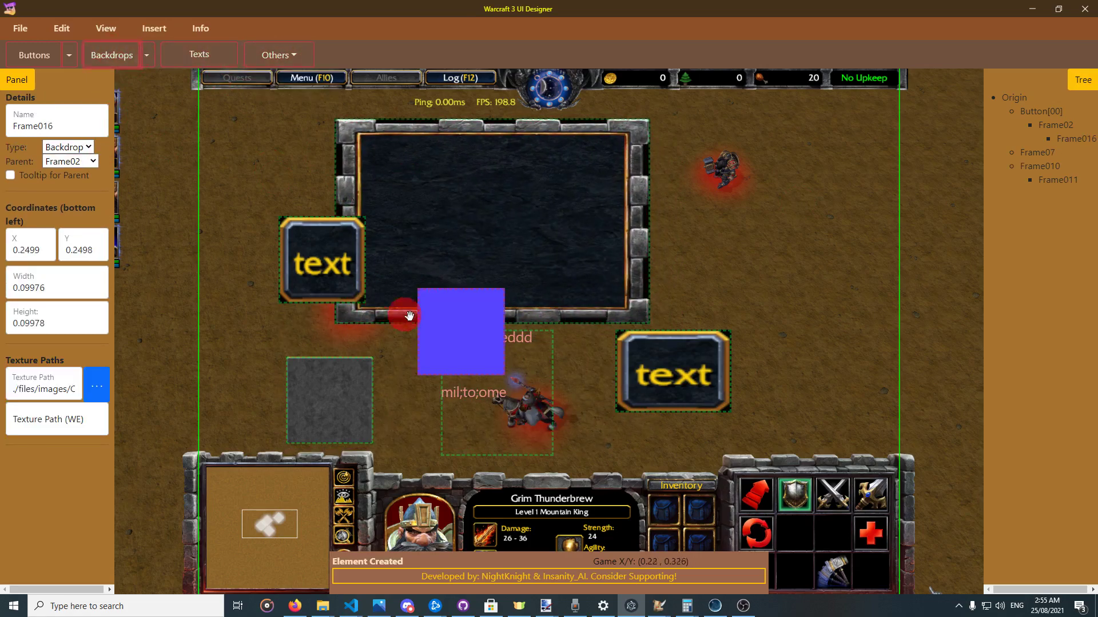
drag(409, 316, 426, 258)
Cancel a circular-array attempt on the new backdrop and move it to the upper right
right_click(467, 251)
click(499, 288)
click(542, 365)
click(571, 405)
drag(490, 294, 750, 232)
Make Button[00] the backdrop's parent
click(71, 124)
click(75, 147)
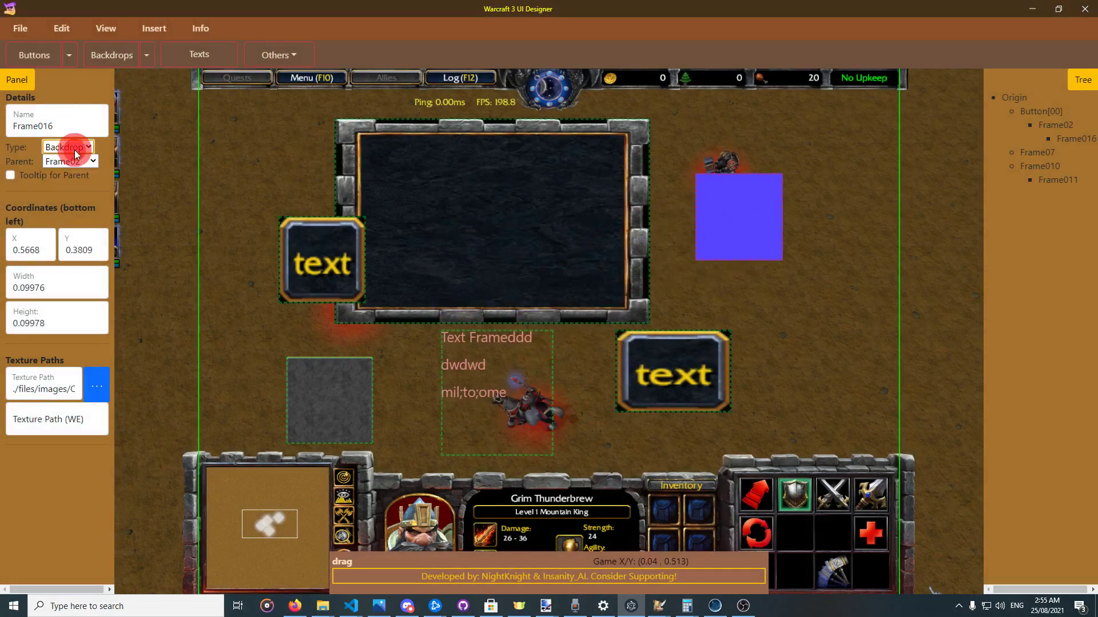
click(86, 164)
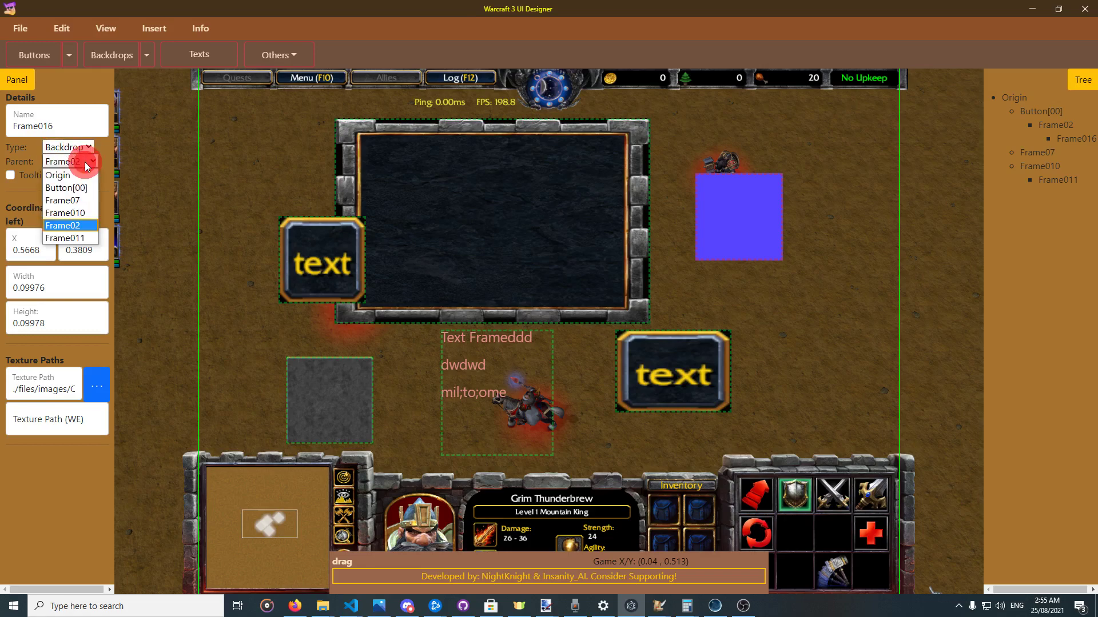
click(66, 188)
Cancel another circular array and move the blue backdrop into the panel's top-left
right_click(730, 209)
click(750, 245)
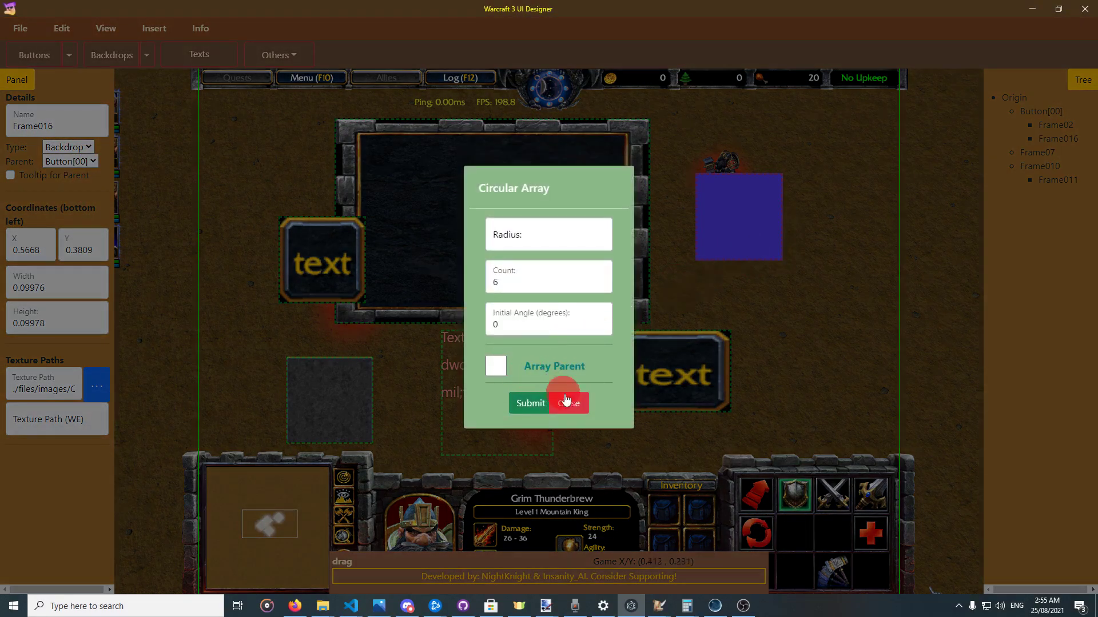
click(575, 405)
drag(726, 229, 710, 190)
Parent the blue square to Frame02 and move it down-right to X 0.5583, Y 0.3587
click(473, 245)
click(92, 160)
click(77, 150)
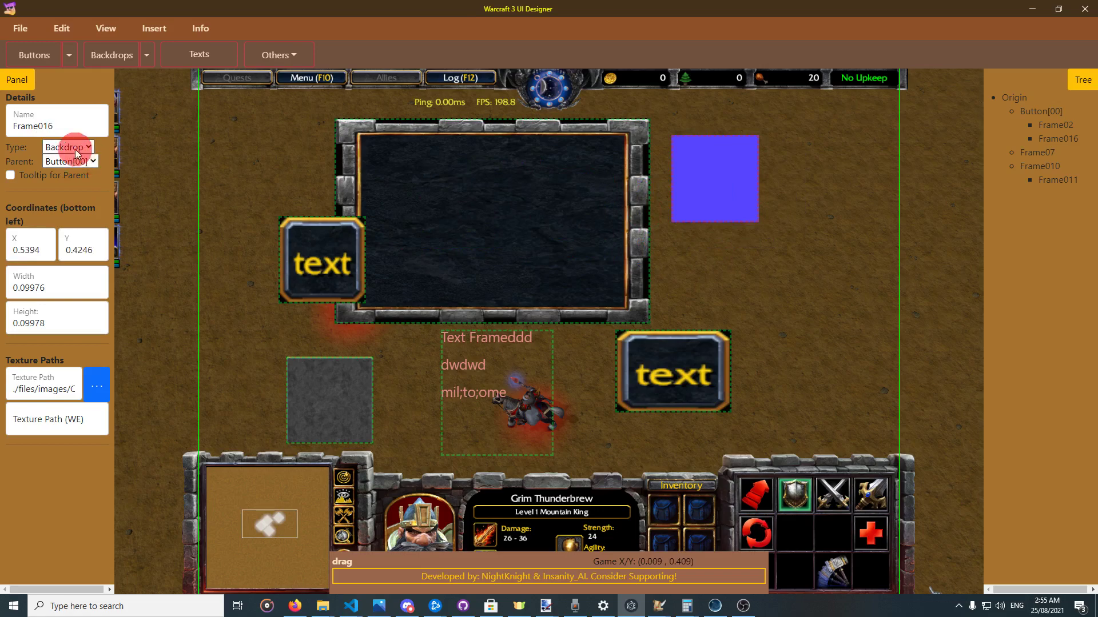
click(80, 162)
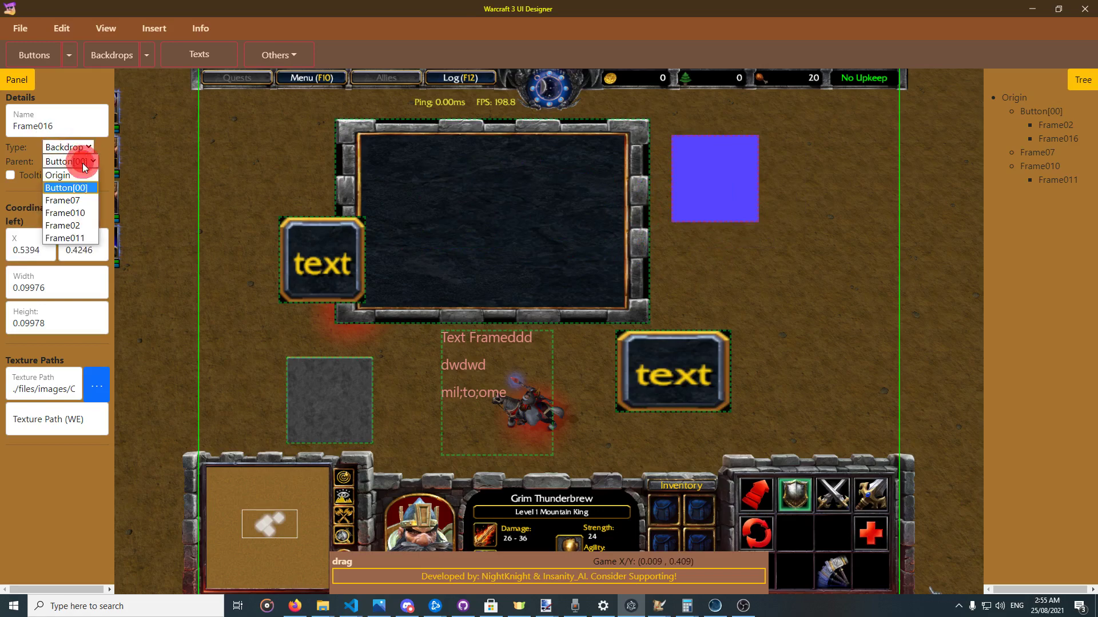
click(395, 178)
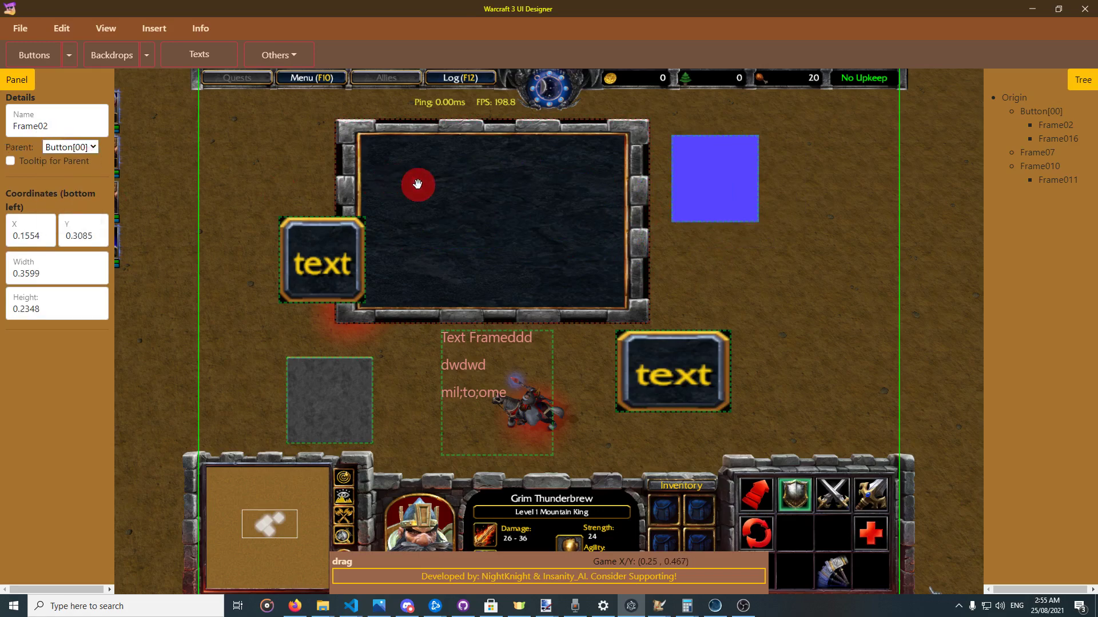
click(730, 200)
click(80, 161)
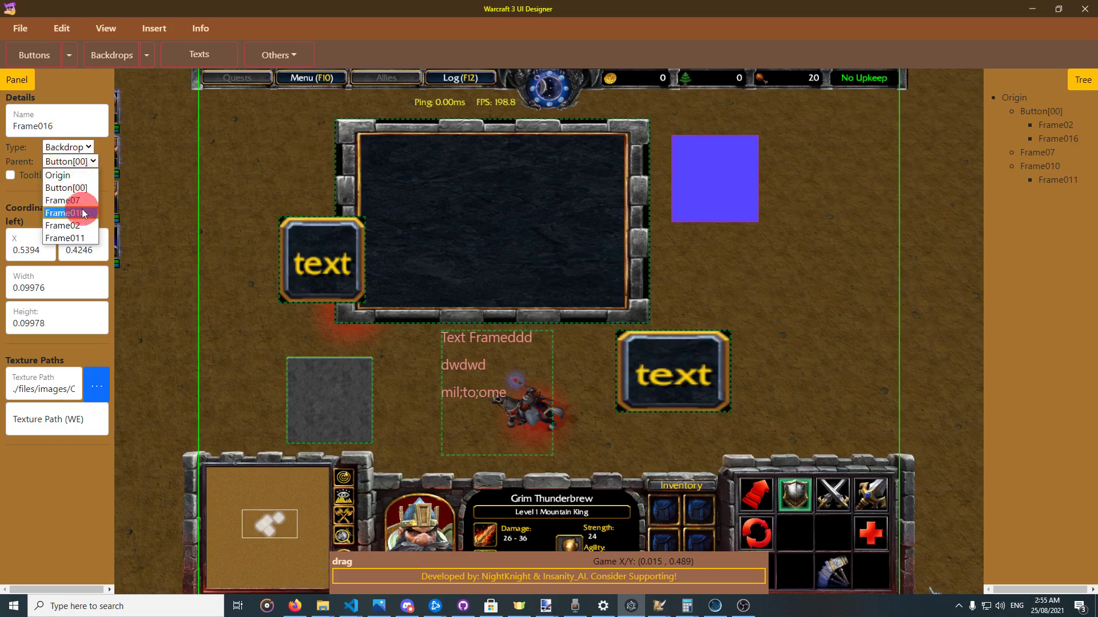
click(87, 226)
drag(704, 190, 721, 247)
right_click(750, 245)
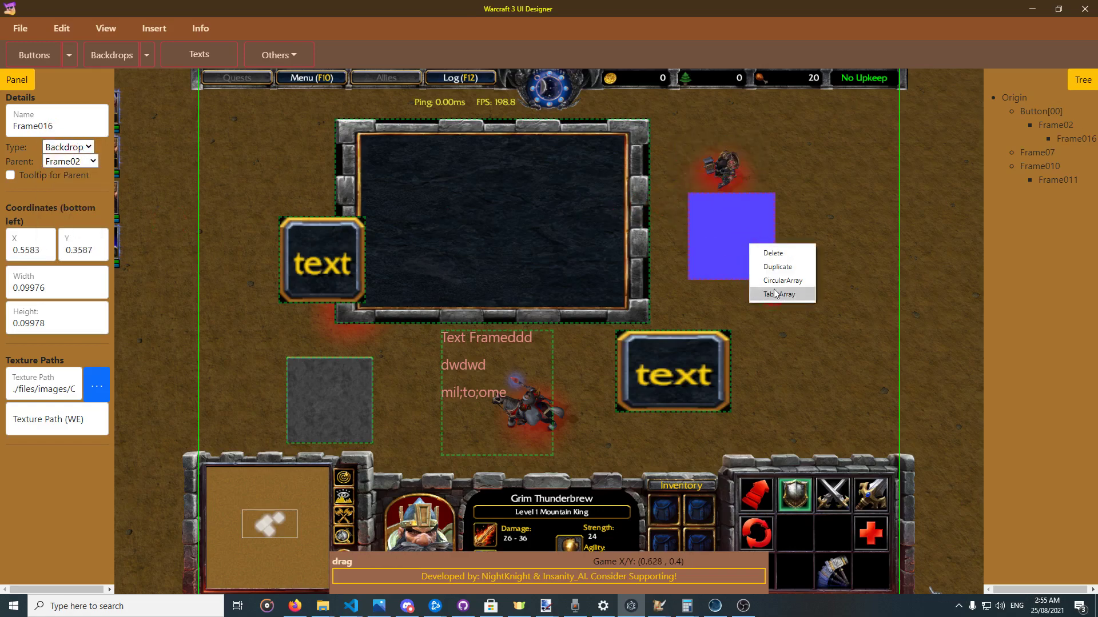
Try a circular array of the blue square, editing its radius and copy count
click(775, 281)
click(522, 244)
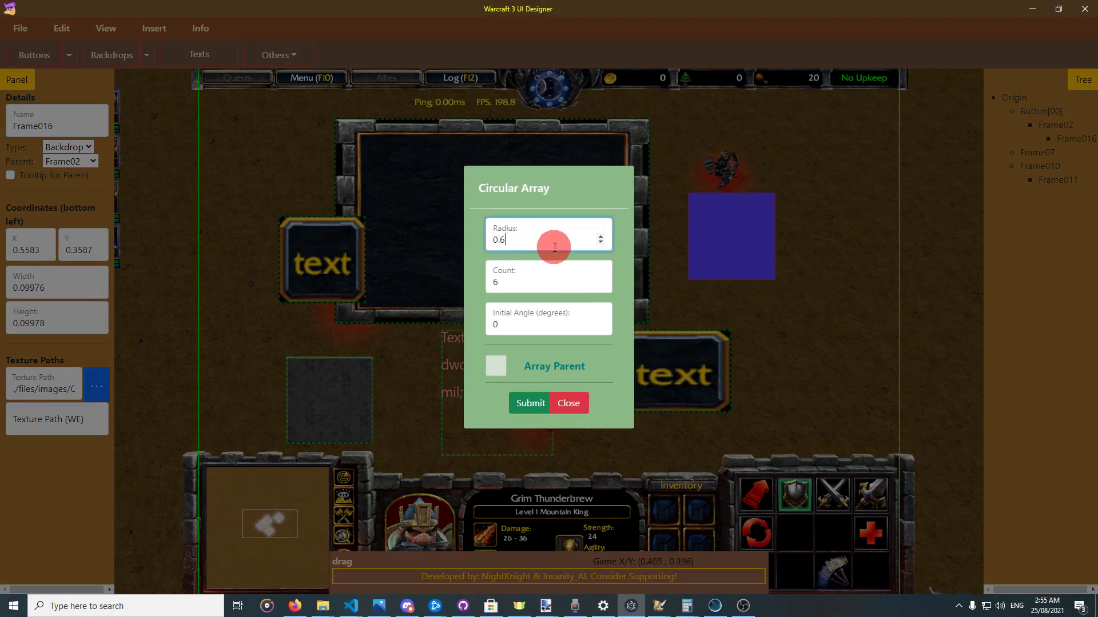
click(537, 404)
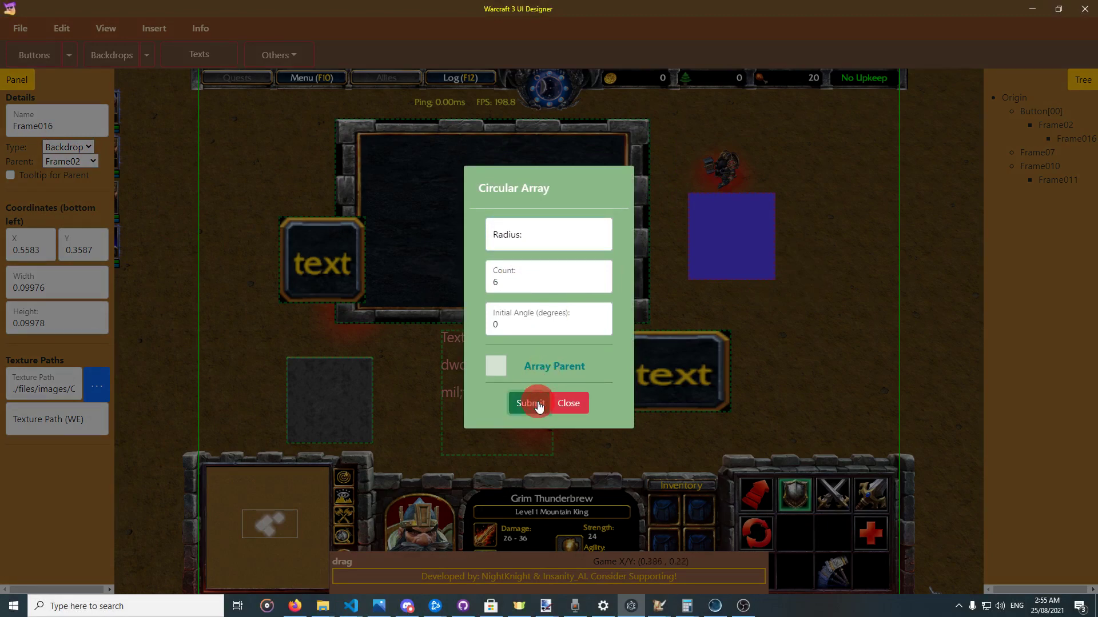
click(548, 240)
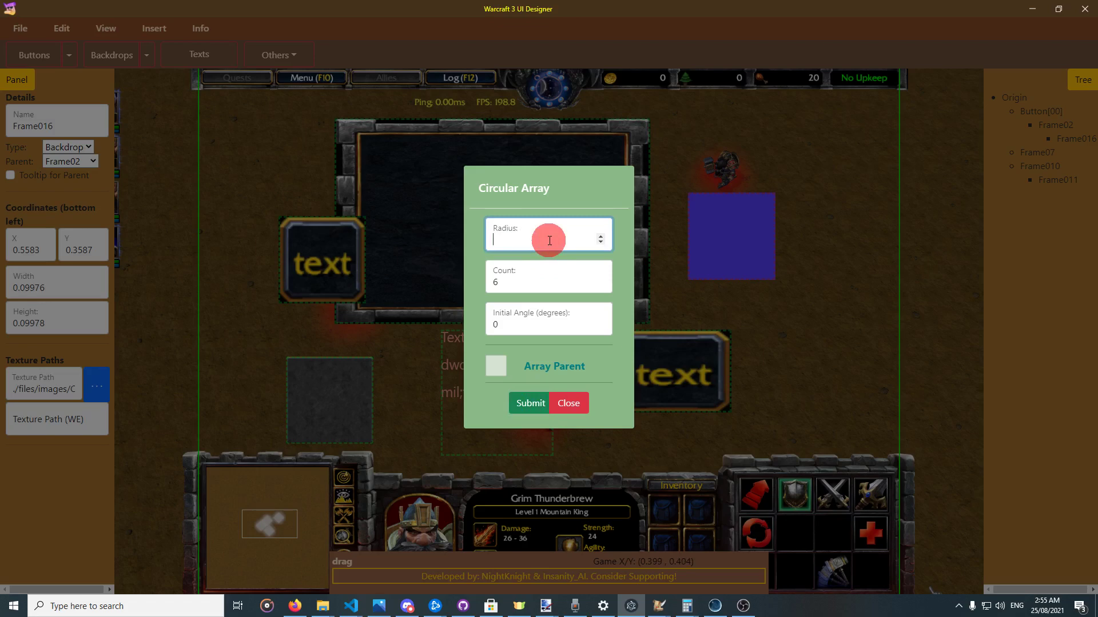
click(572, 266)
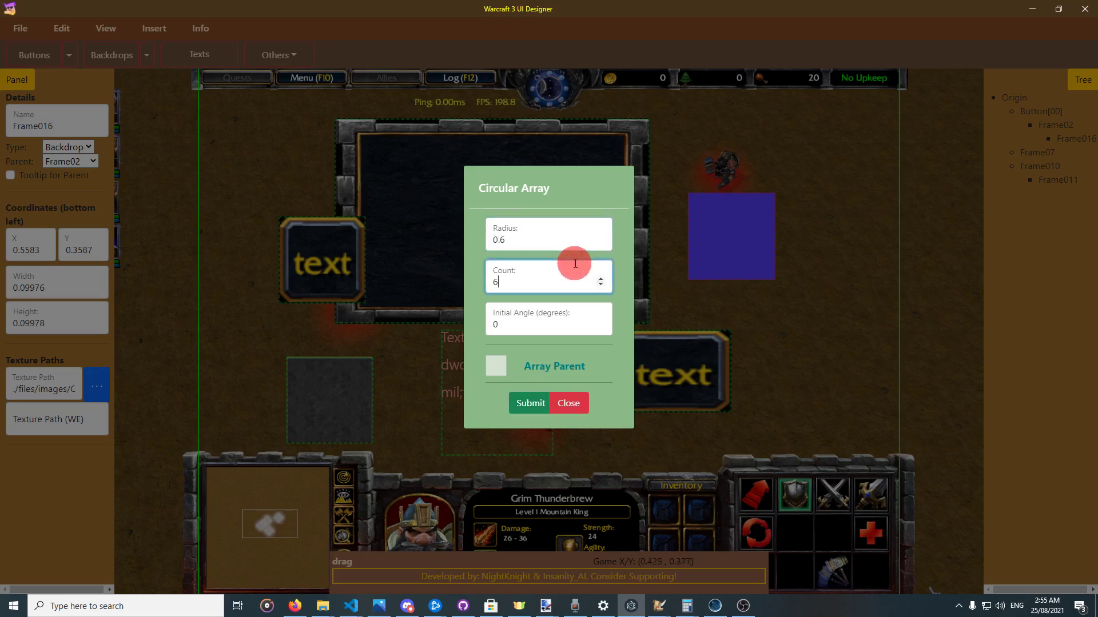
click(536, 404)
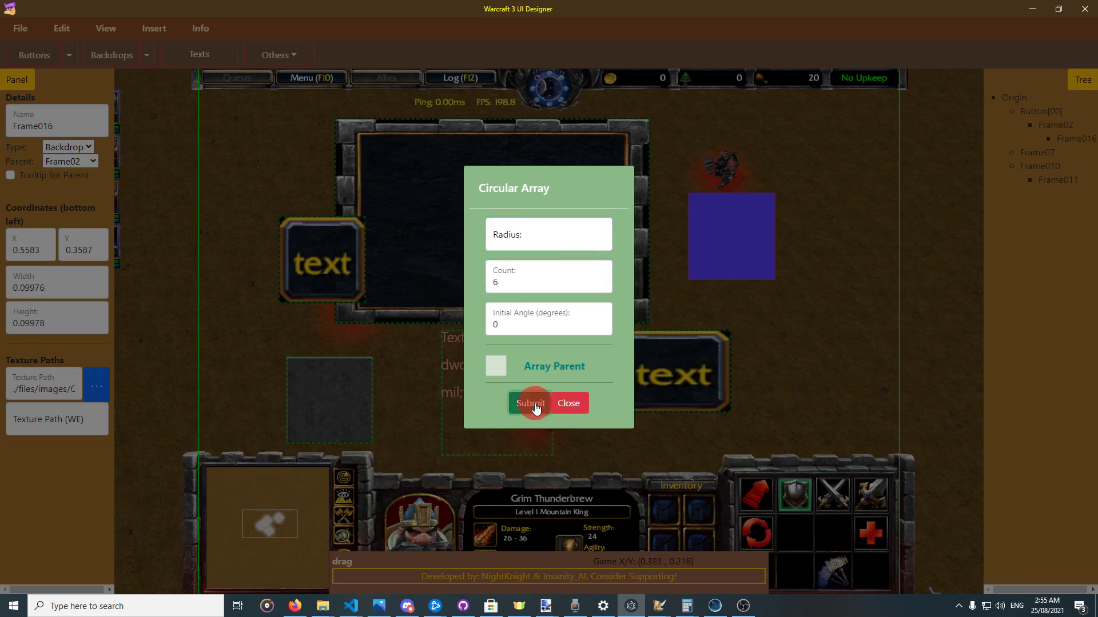
Raise the array radius, create six circular copies, then undo them
click(584, 235)
click(601, 236)
double_click(602, 236)
click(537, 404)
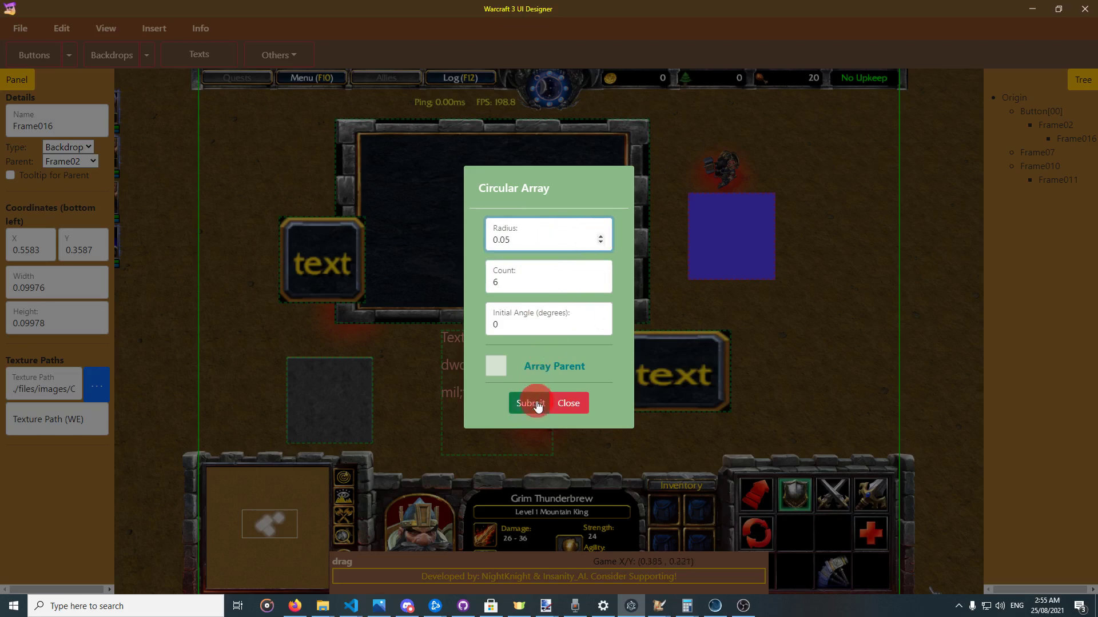
click(537, 405)
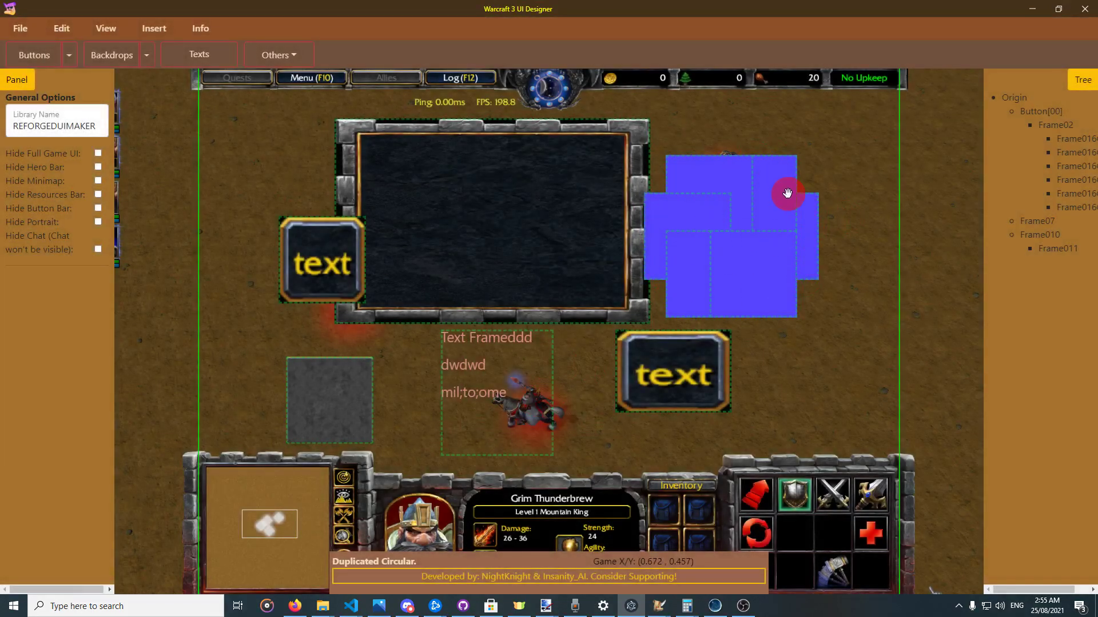
key(ctrl+z)
Array six copies at radius 0.1, undo them, and return Frame016 to the upper right
drag(738, 235, 526, 292)
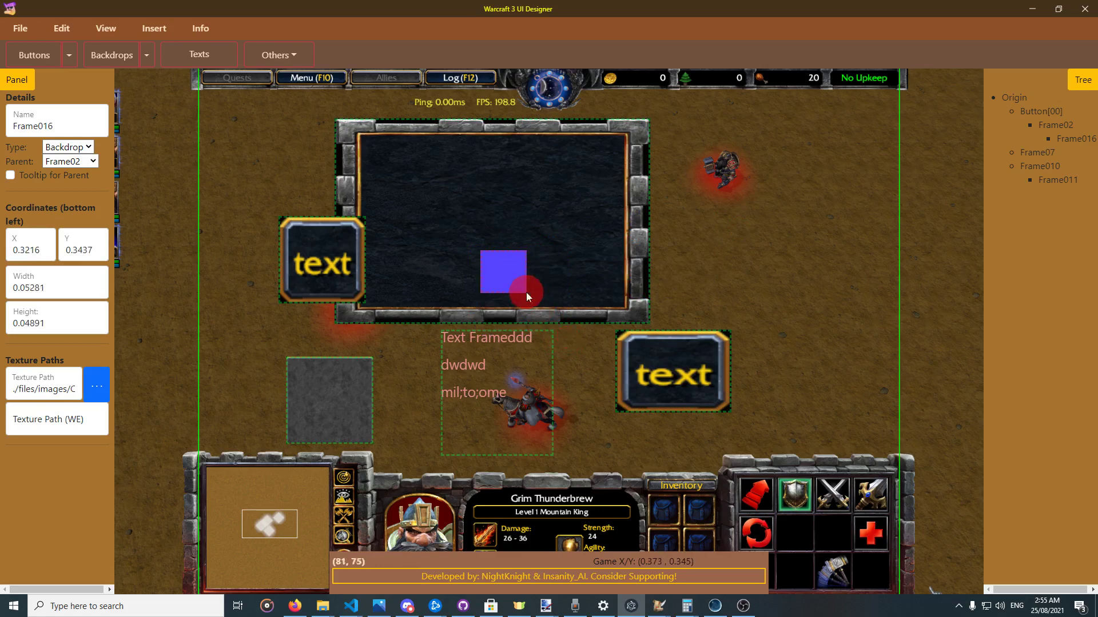
right_click(507, 274)
click(541, 310)
click(540, 240)
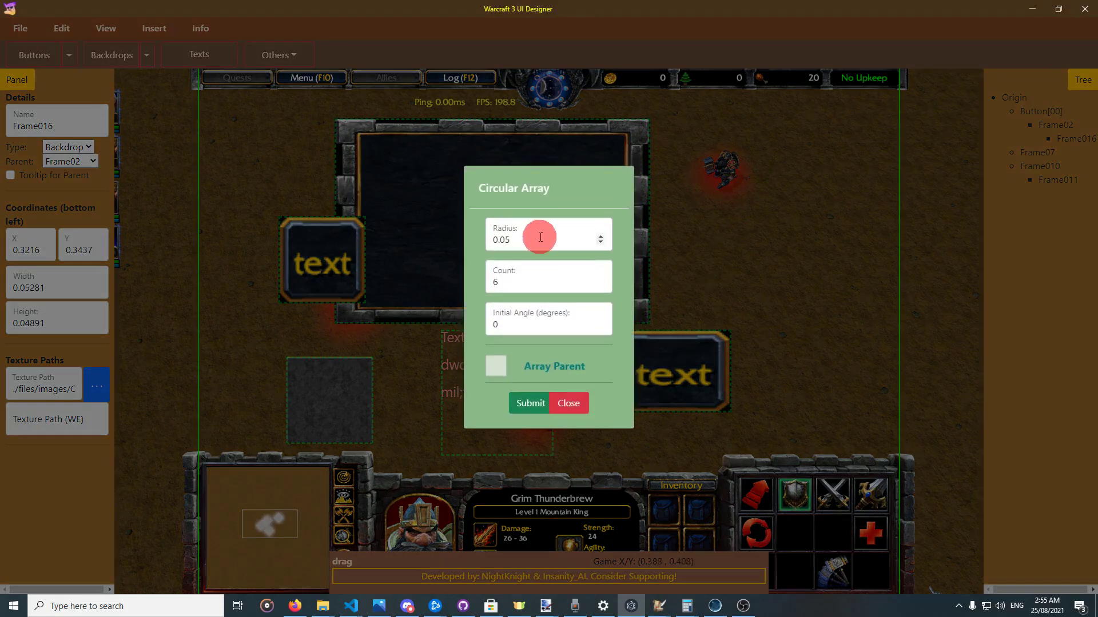
text(1)
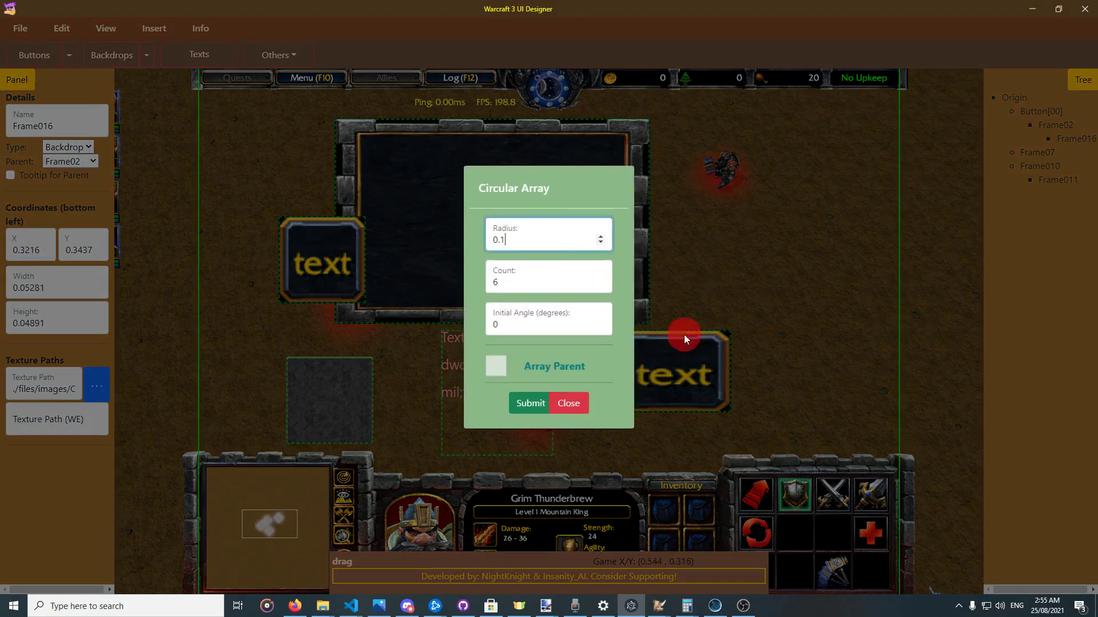
click(531, 403)
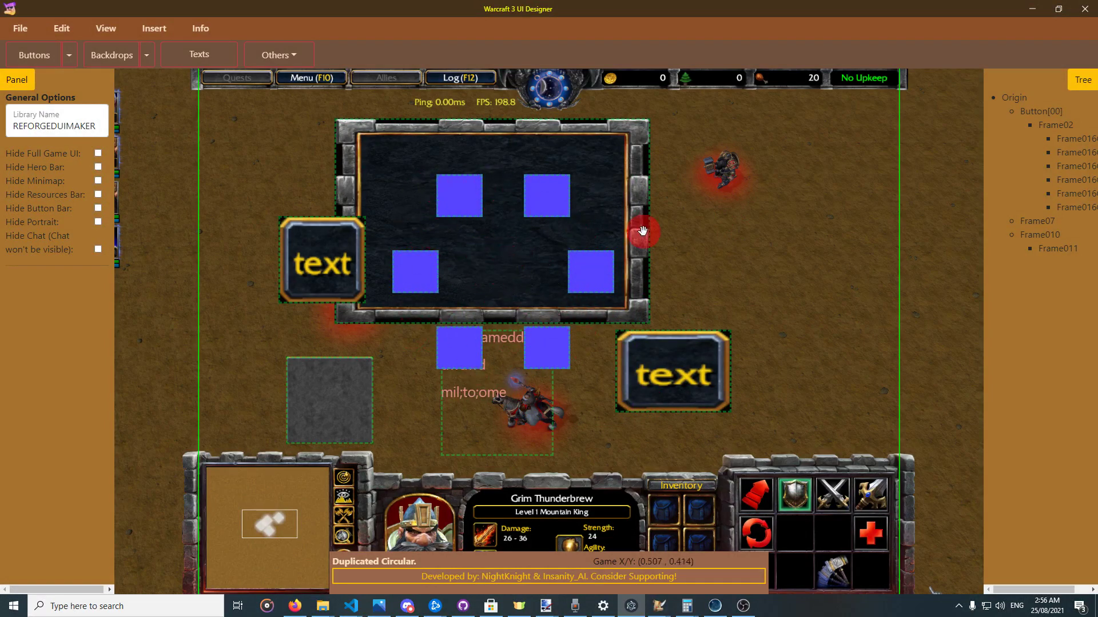
key(ctrl+z)
drag(503, 275, 682, 176)
Create six stacked Frame016C copies with a radius-0 circular array
right_click(681, 175)
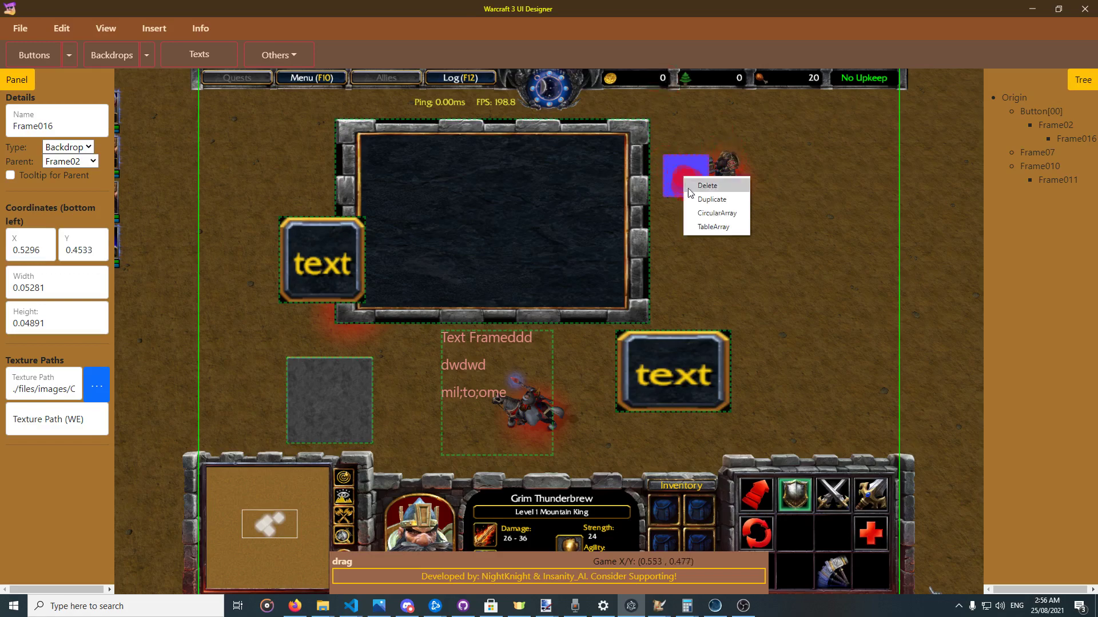
click(711, 216)
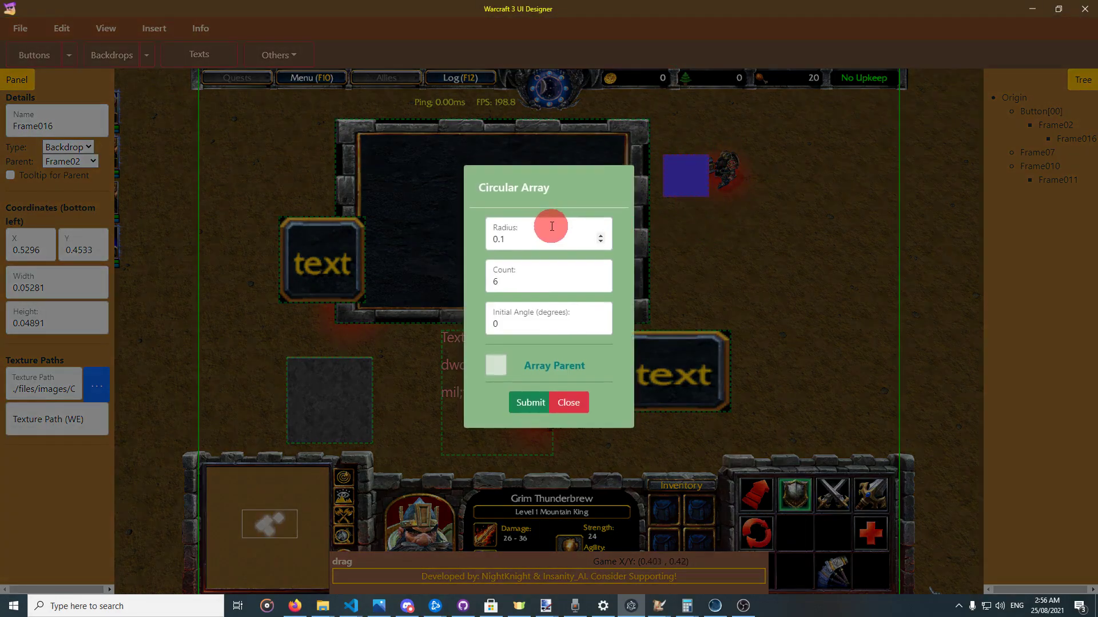
click(554, 243)
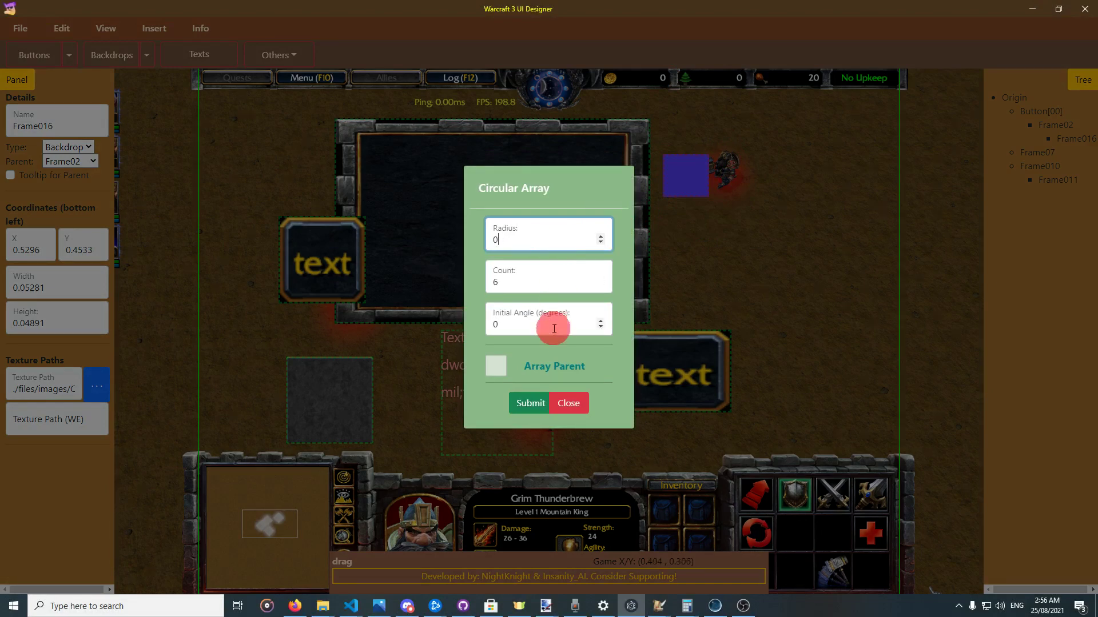
click(532, 402)
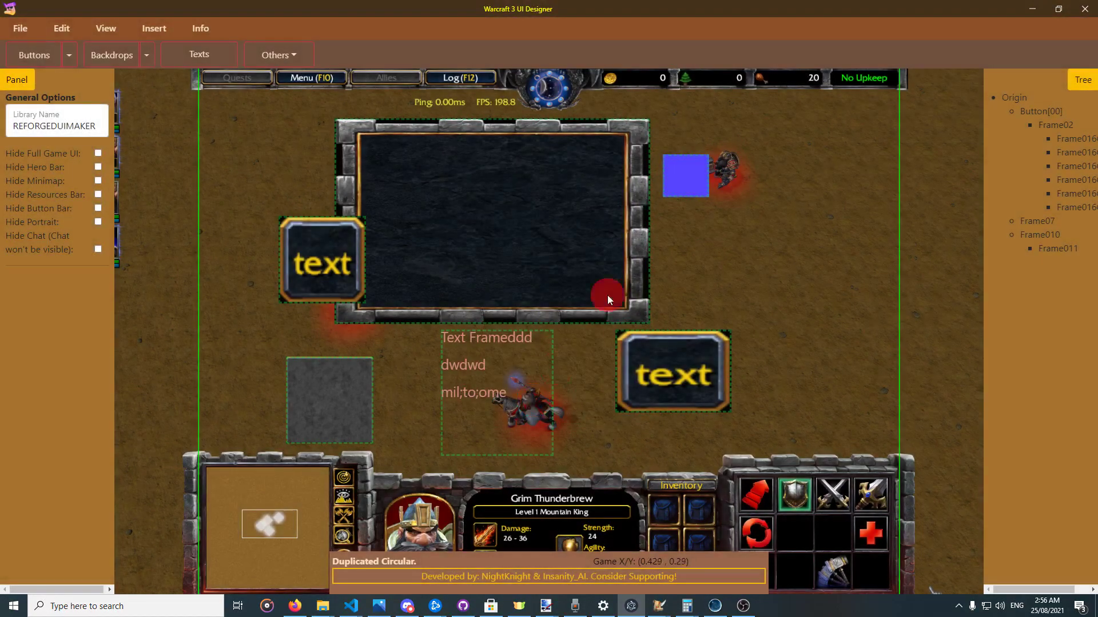
Drag the copies apart, placing Frame016C[00] at X 0.4377, Y 0.2954
drag(685, 171, 707, 244)
drag(694, 177, 717, 111)
drag(667, 163, 627, 294)
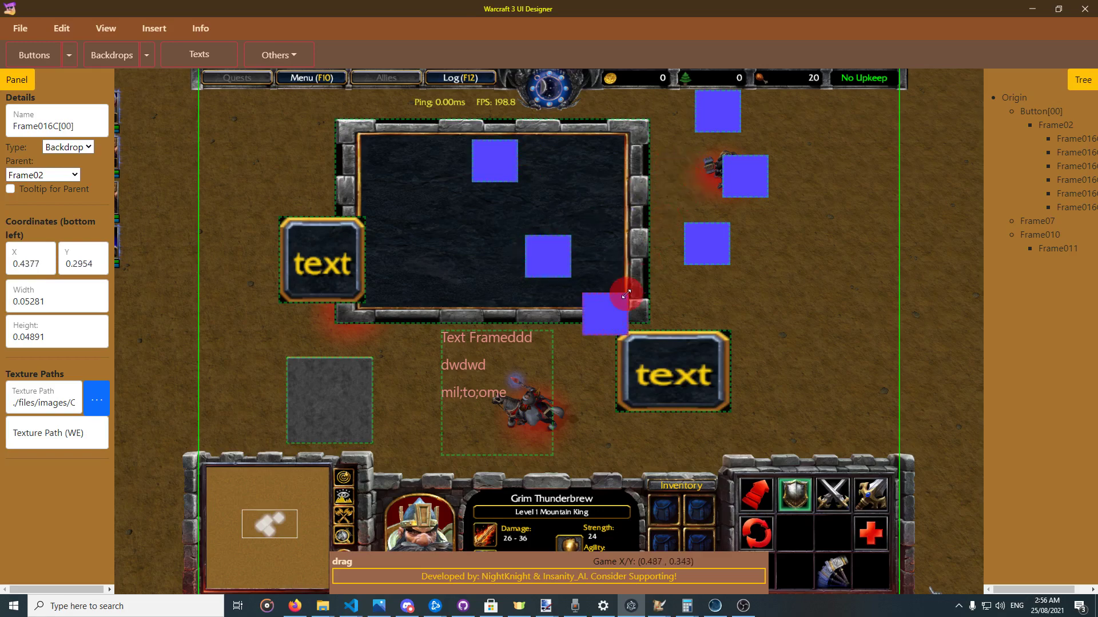
click(20, 28)
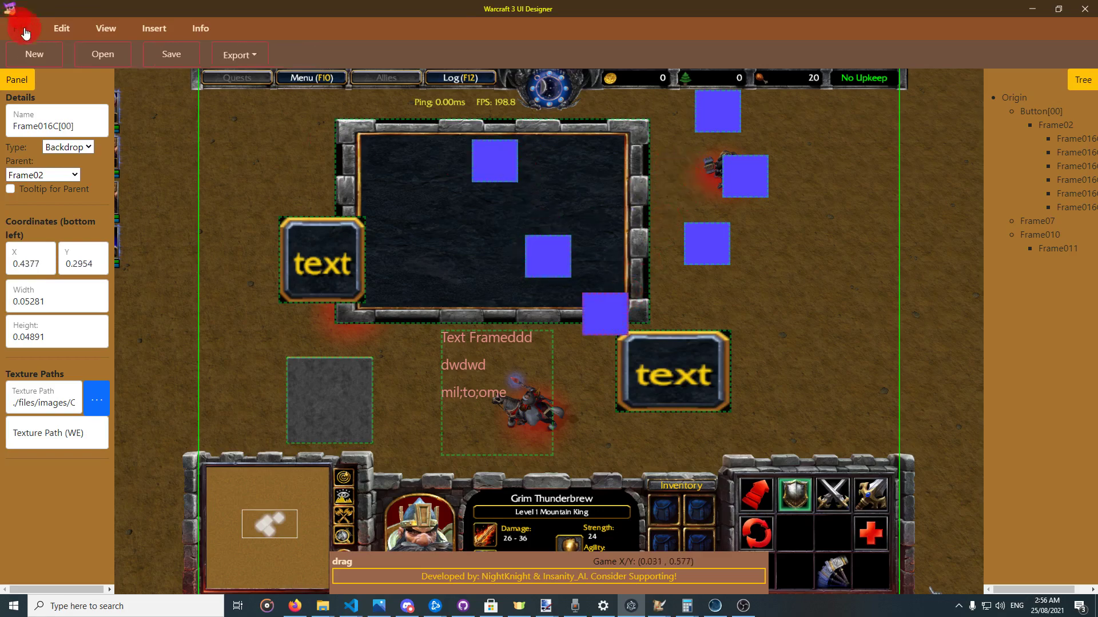
Start a new page and add an Esc Menu stone backdrop, moving it into place
click(31, 53)
click(160, 31)
click(120, 67)
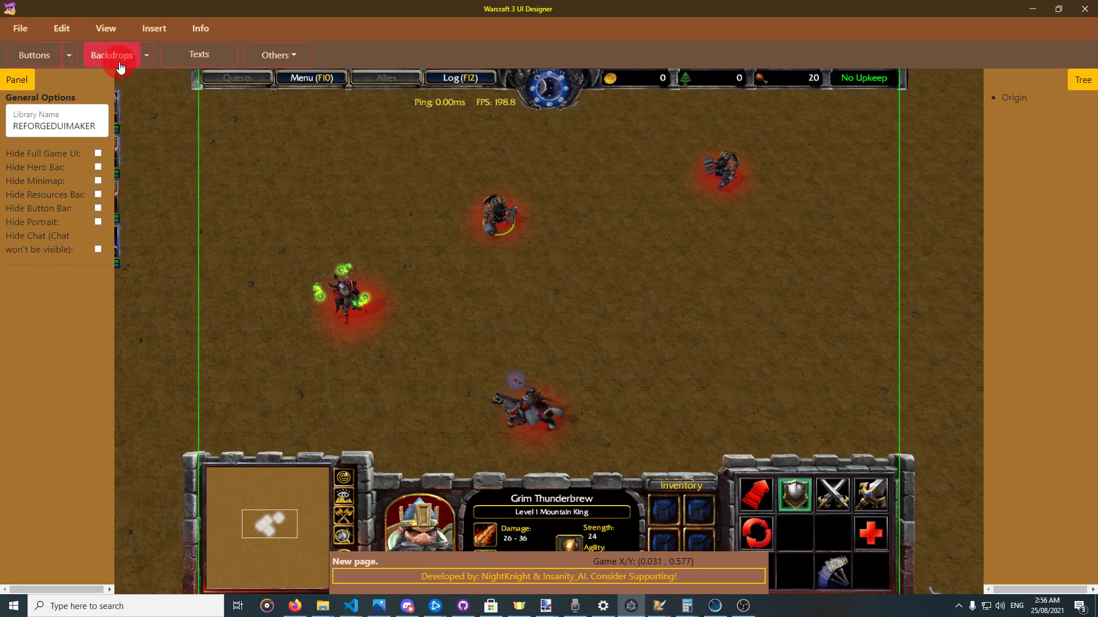
click(147, 60)
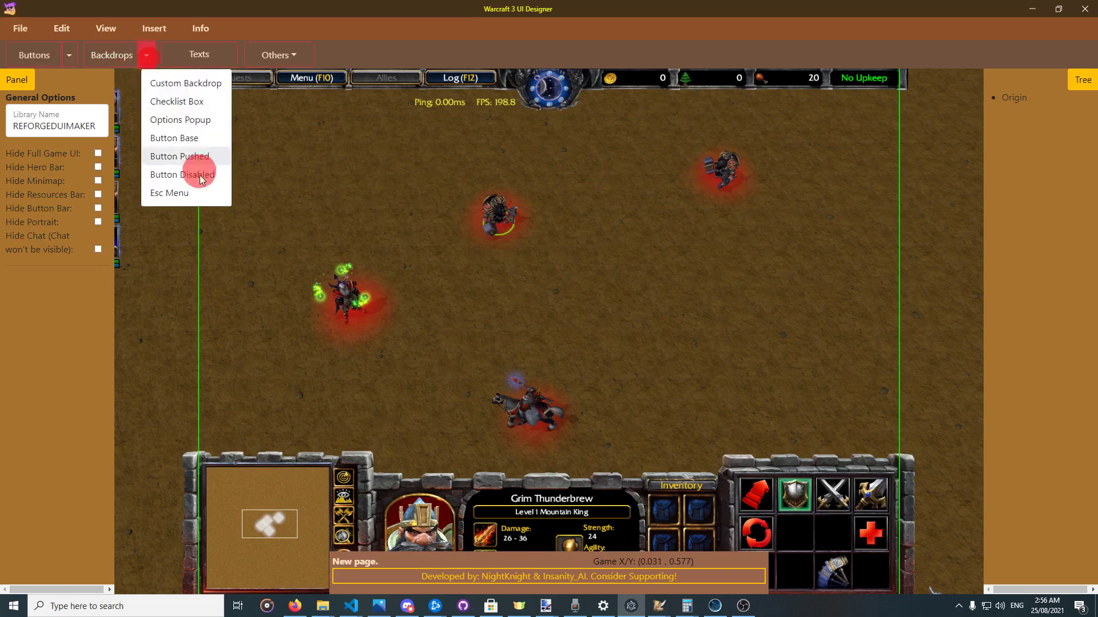
click(197, 193)
drag(487, 342, 523, 341)
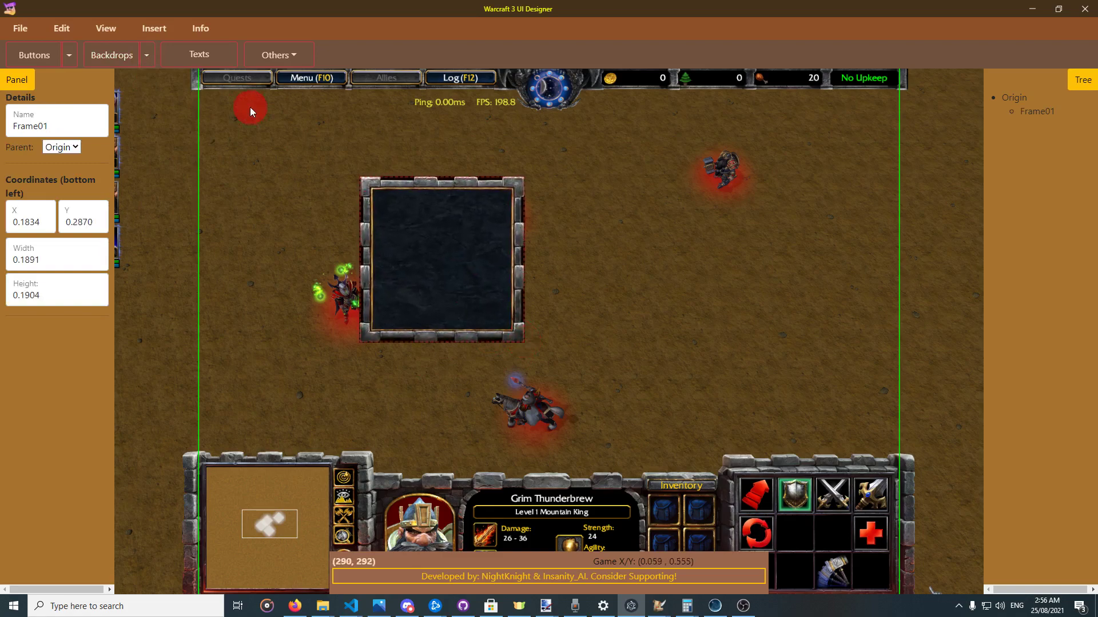
Add text frame Frame02 to the panel, placed right of its upper right
click(199, 54)
drag(415, 327, 583, 216)
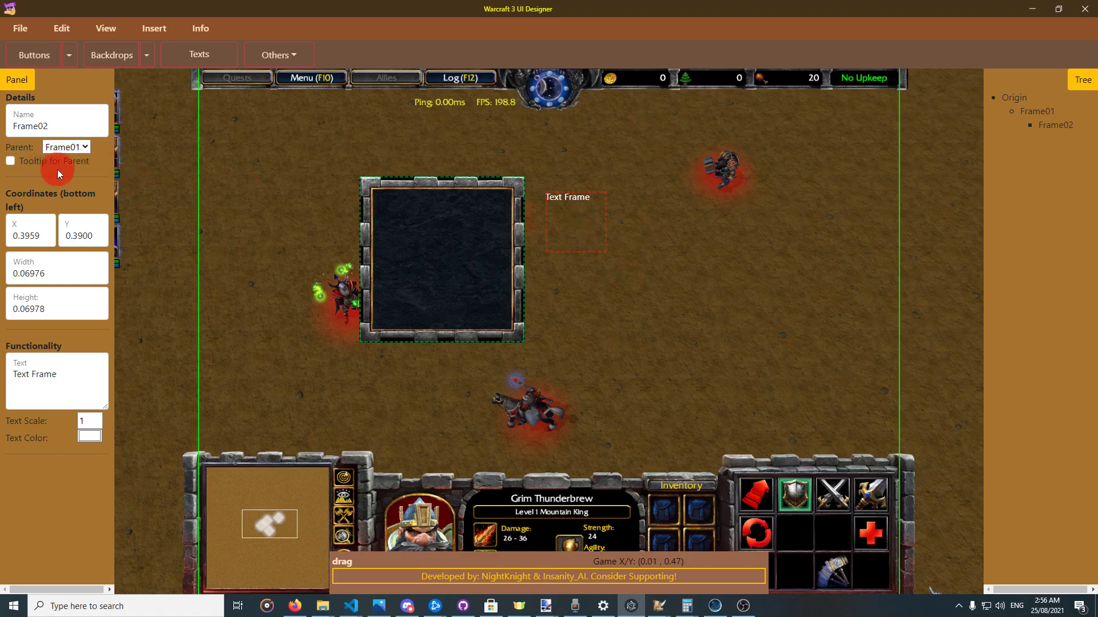
click(459, 238)
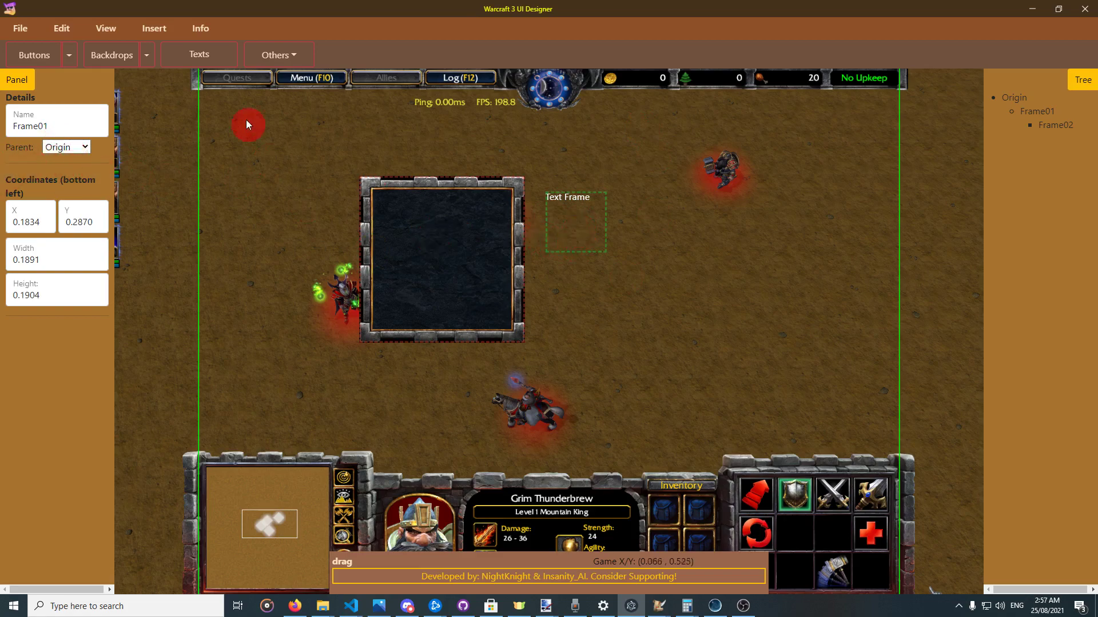
Add button Frame03 to the panel and move it lower on the page
click(37, 58)
drag(482, 337, 632, 320)
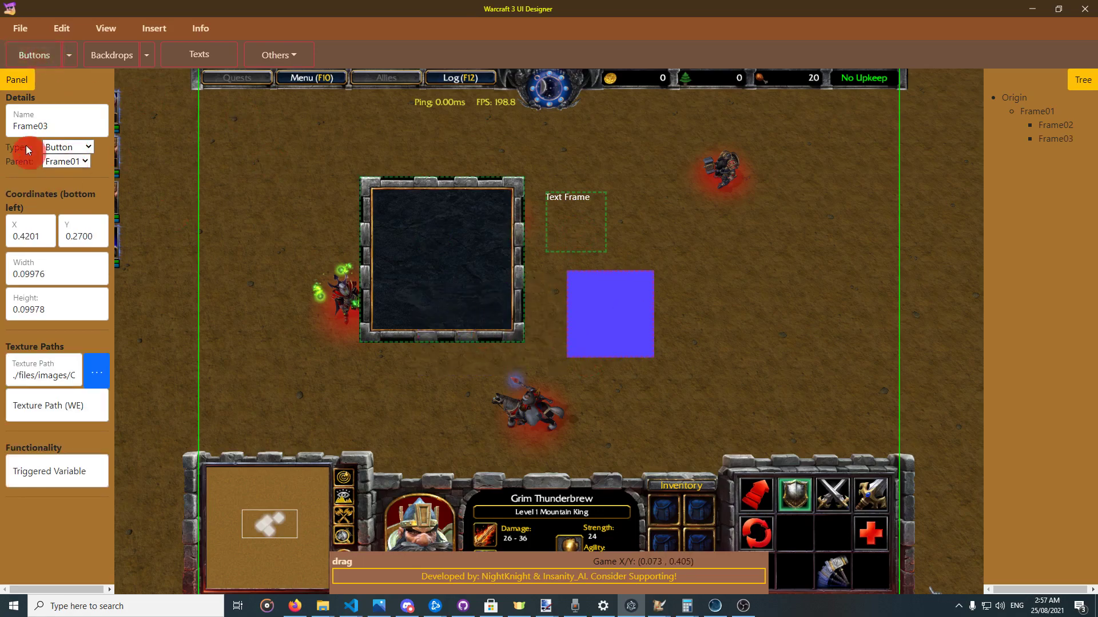
right_click(645, 328)
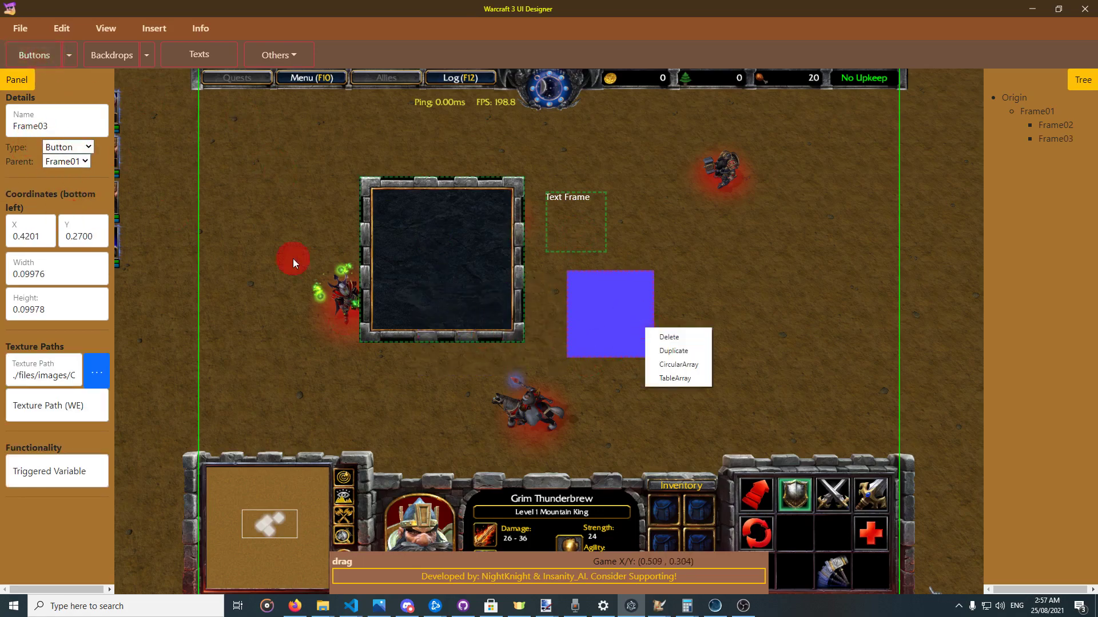
click(616, 316)
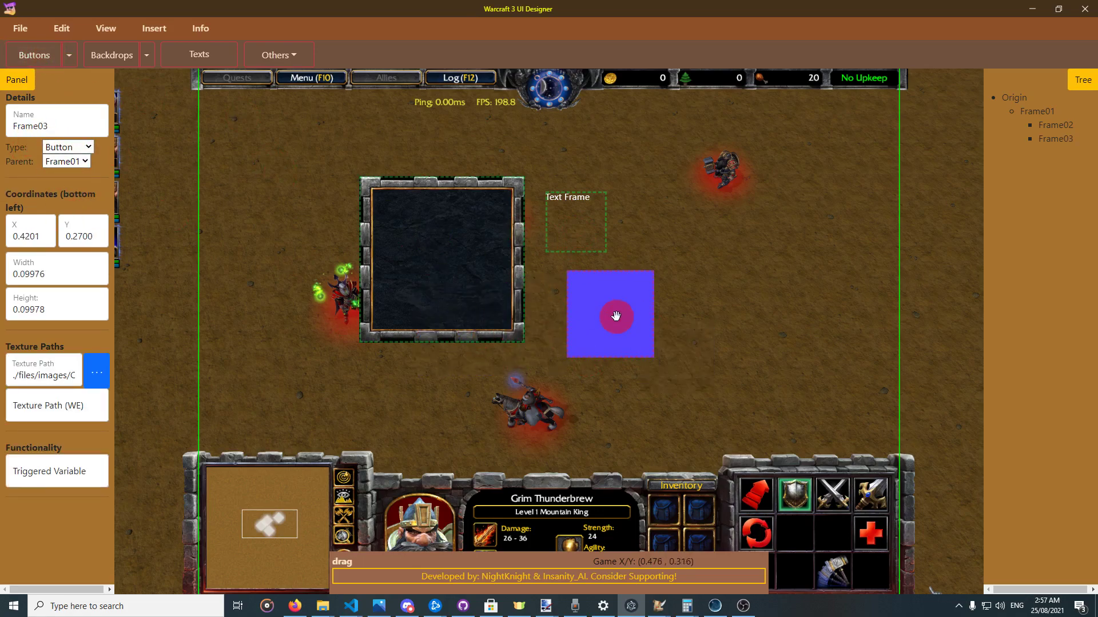
right_click(622, 315)
click(619, 312)
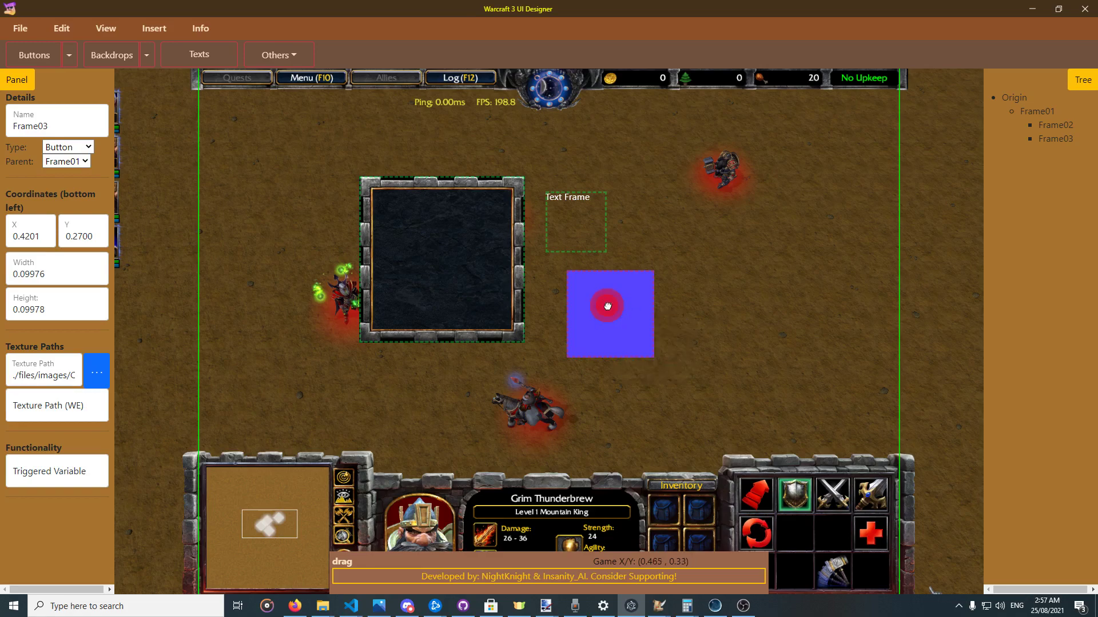
drag(619, 312, 628, 324)
right_click(628, 323)
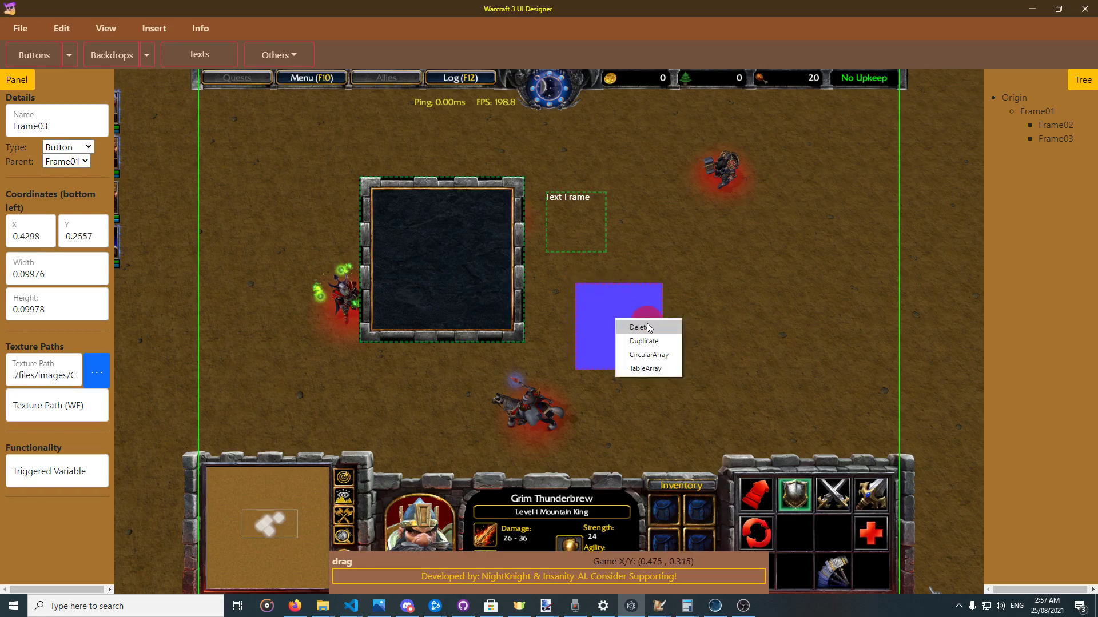
click(615, 318)
drag(615, 319, 727, 383)
Add text frame Frame04 beside the button and tick Tooltip for Parent
click(198, 55)
click(620, 380)
click(715, 389)
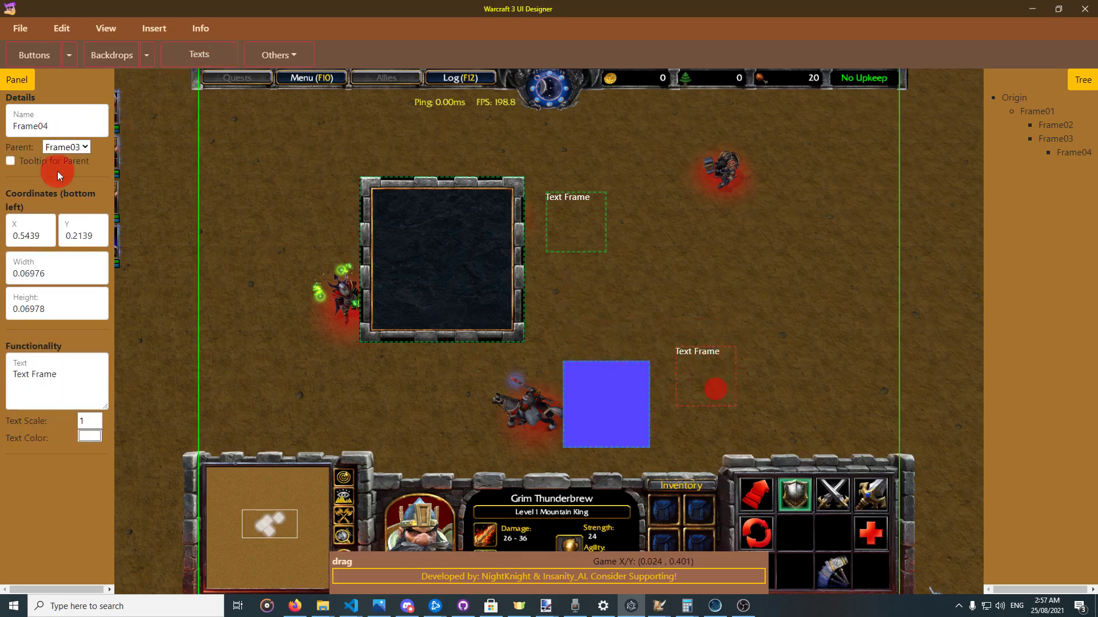
click(73, 163)
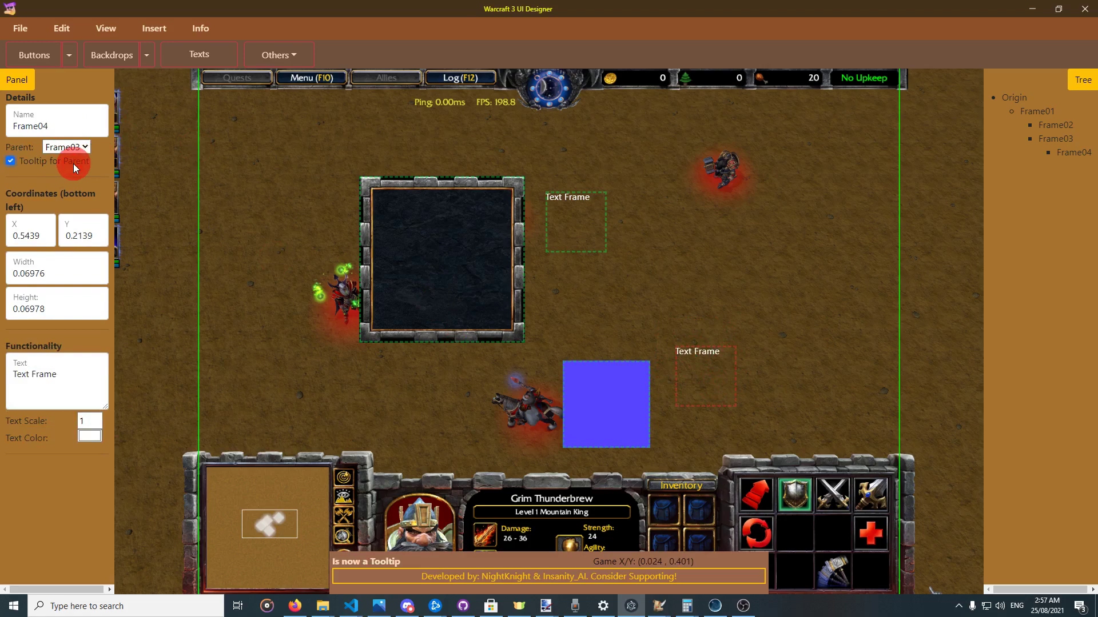